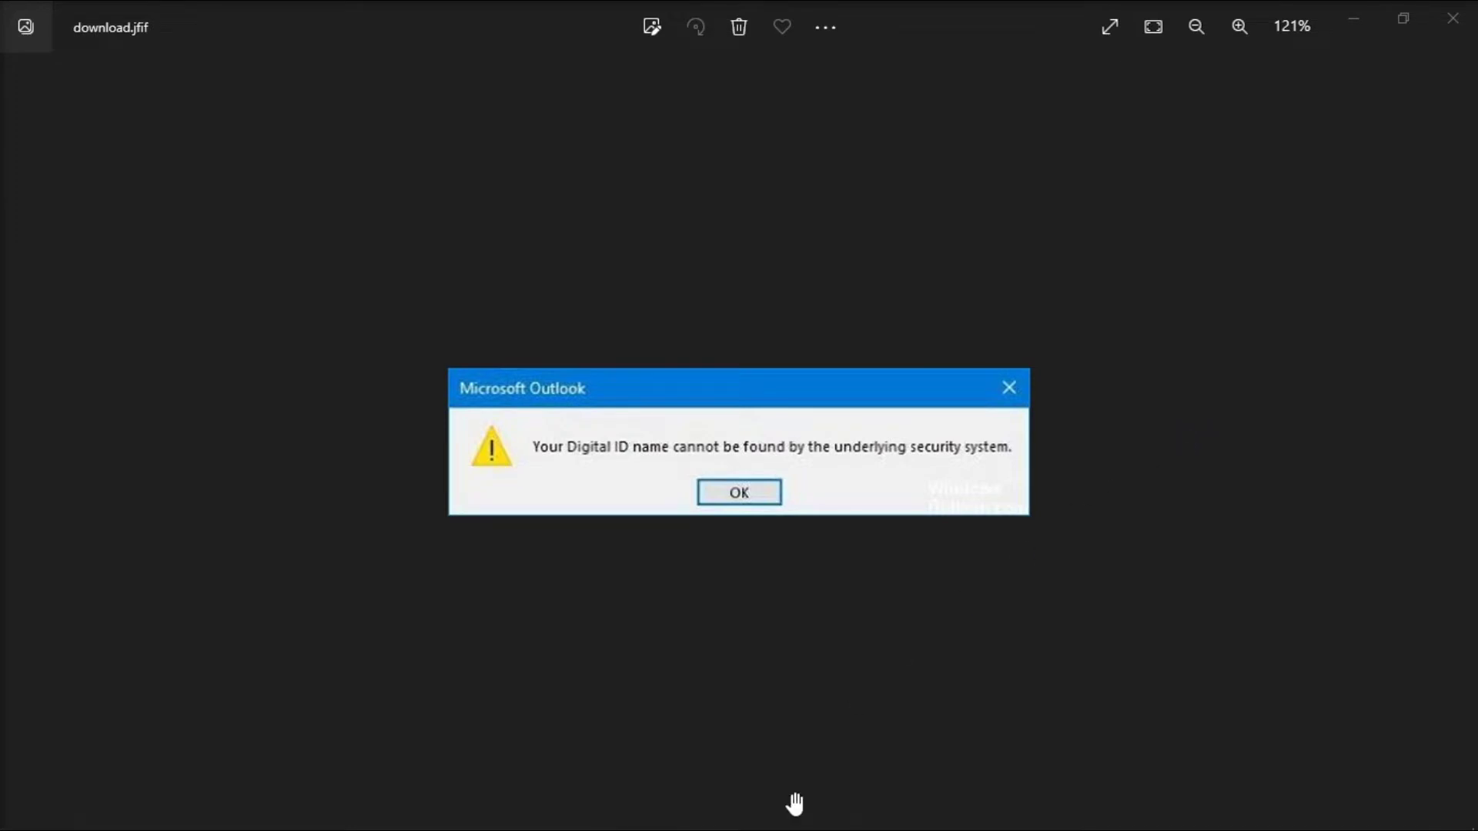
Switch from the Digital ID error screenshot in Photos to the Outlook mail window.
mouse_move(780, 828)
click(863, 822)
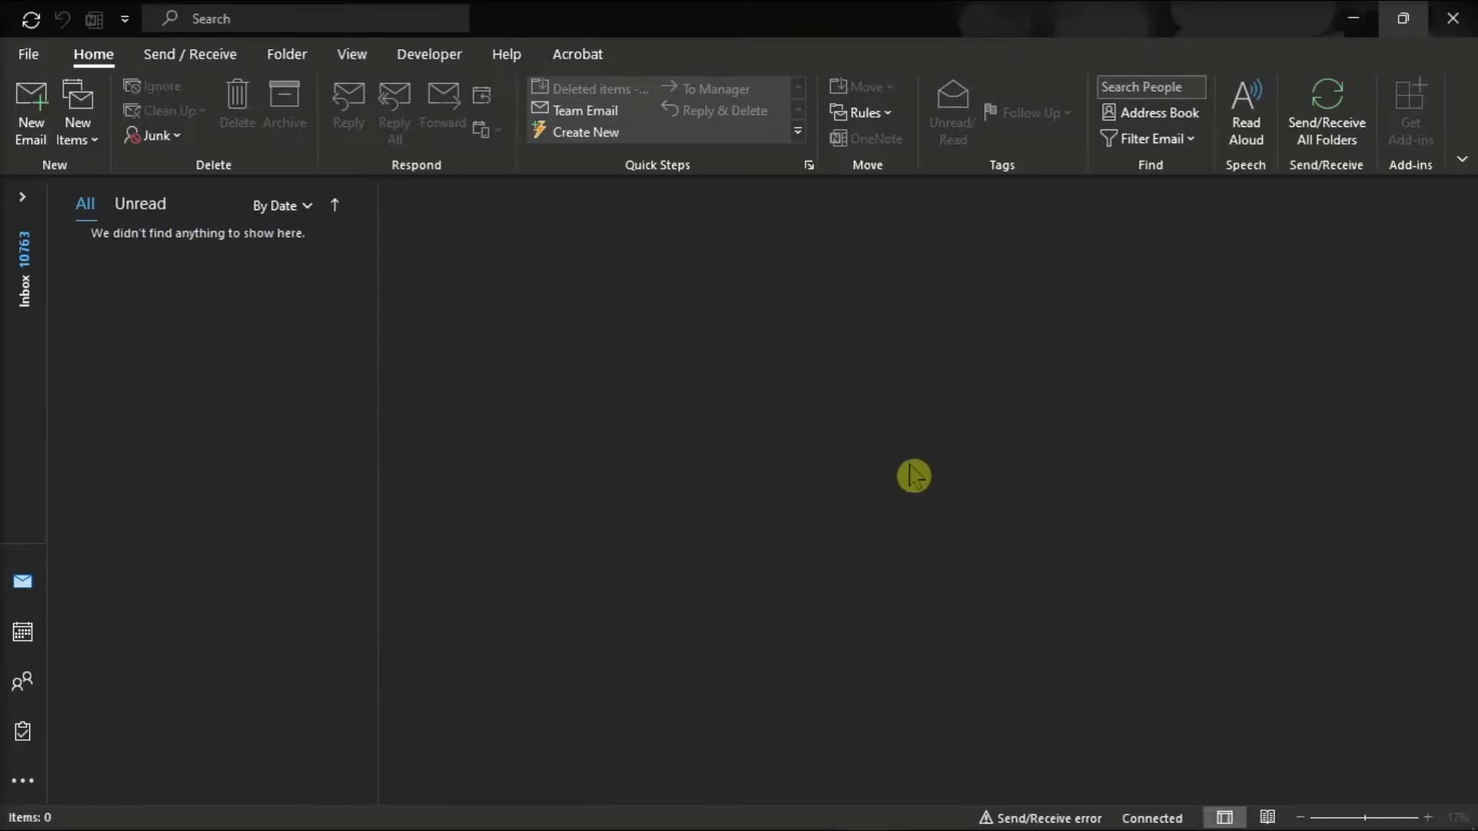
Open the encrypted email Change Security Settings dialog from Outlook's Trust Center Email Security page.
click(31, 56)
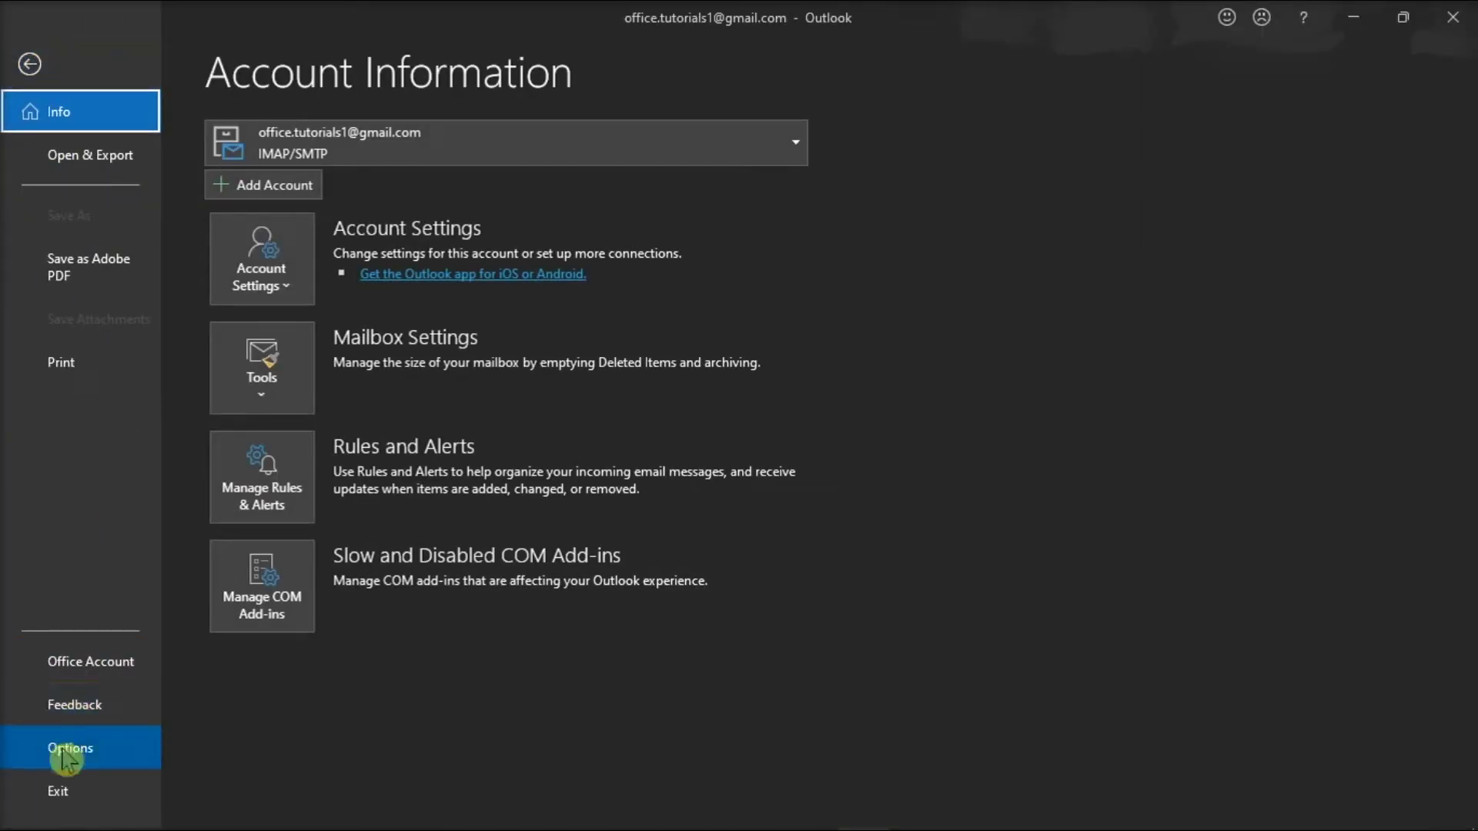
click(95, 751)
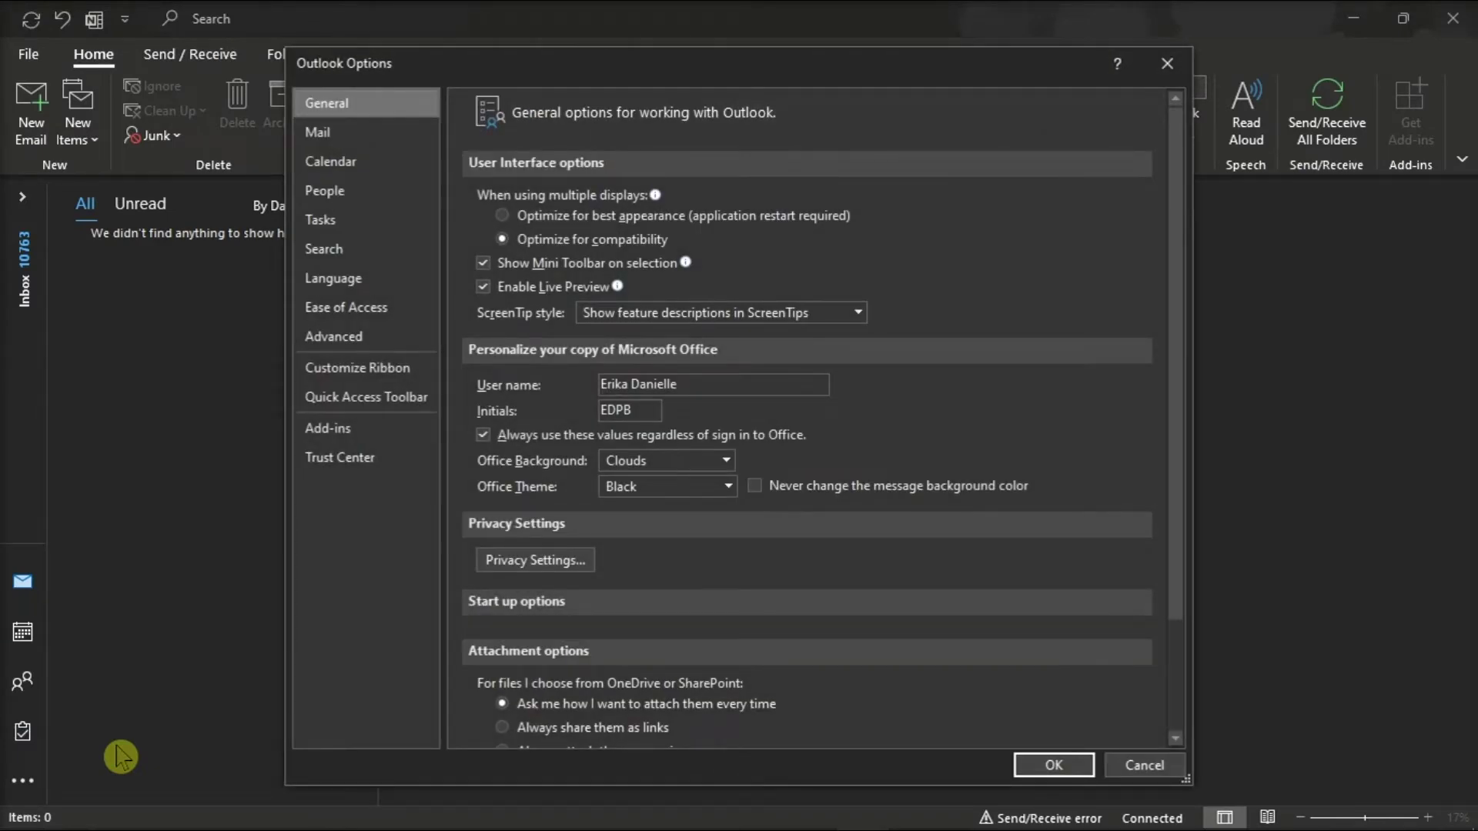
click(362, 462)
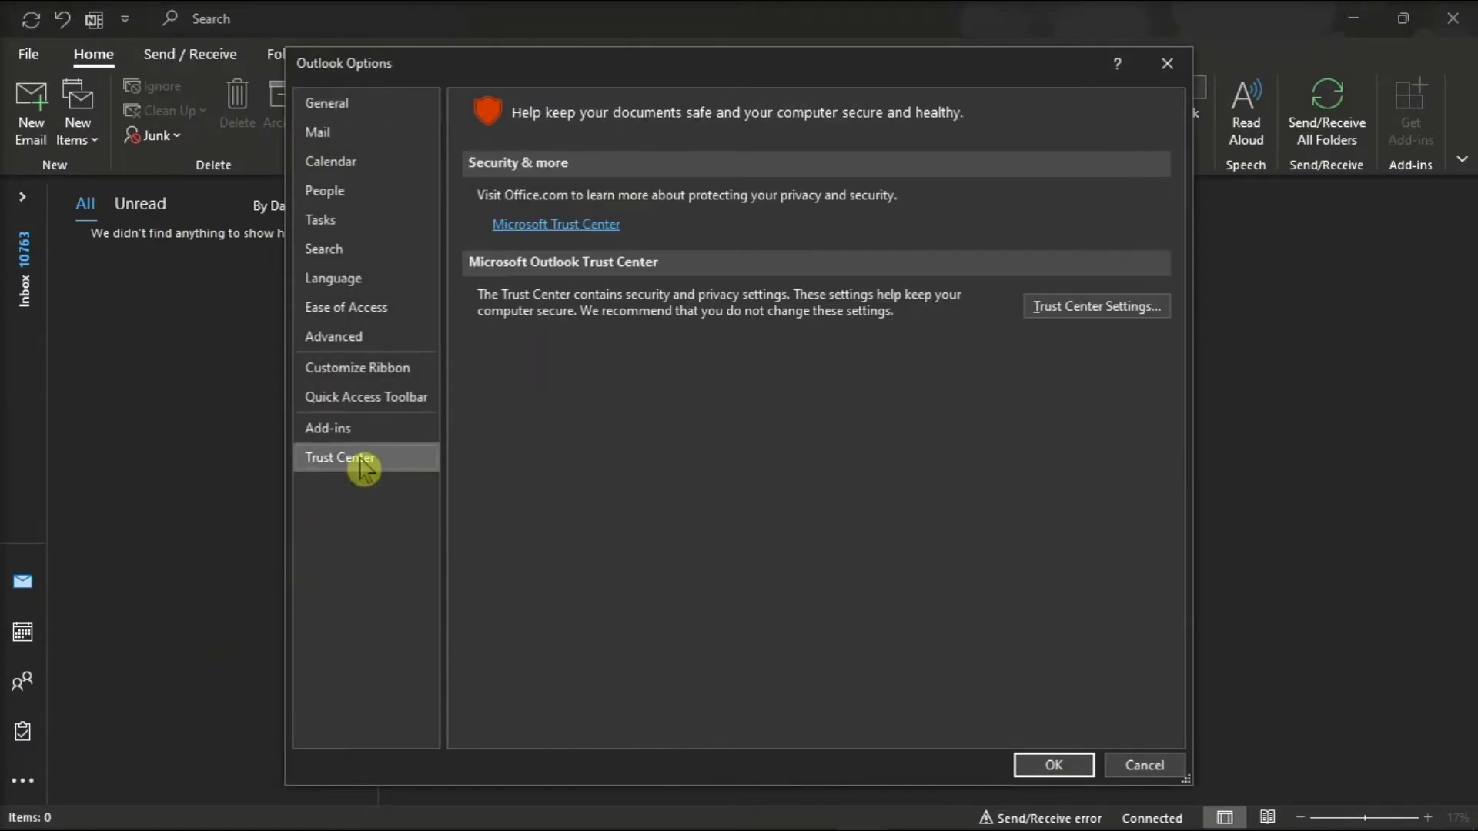
click(1099, 308)
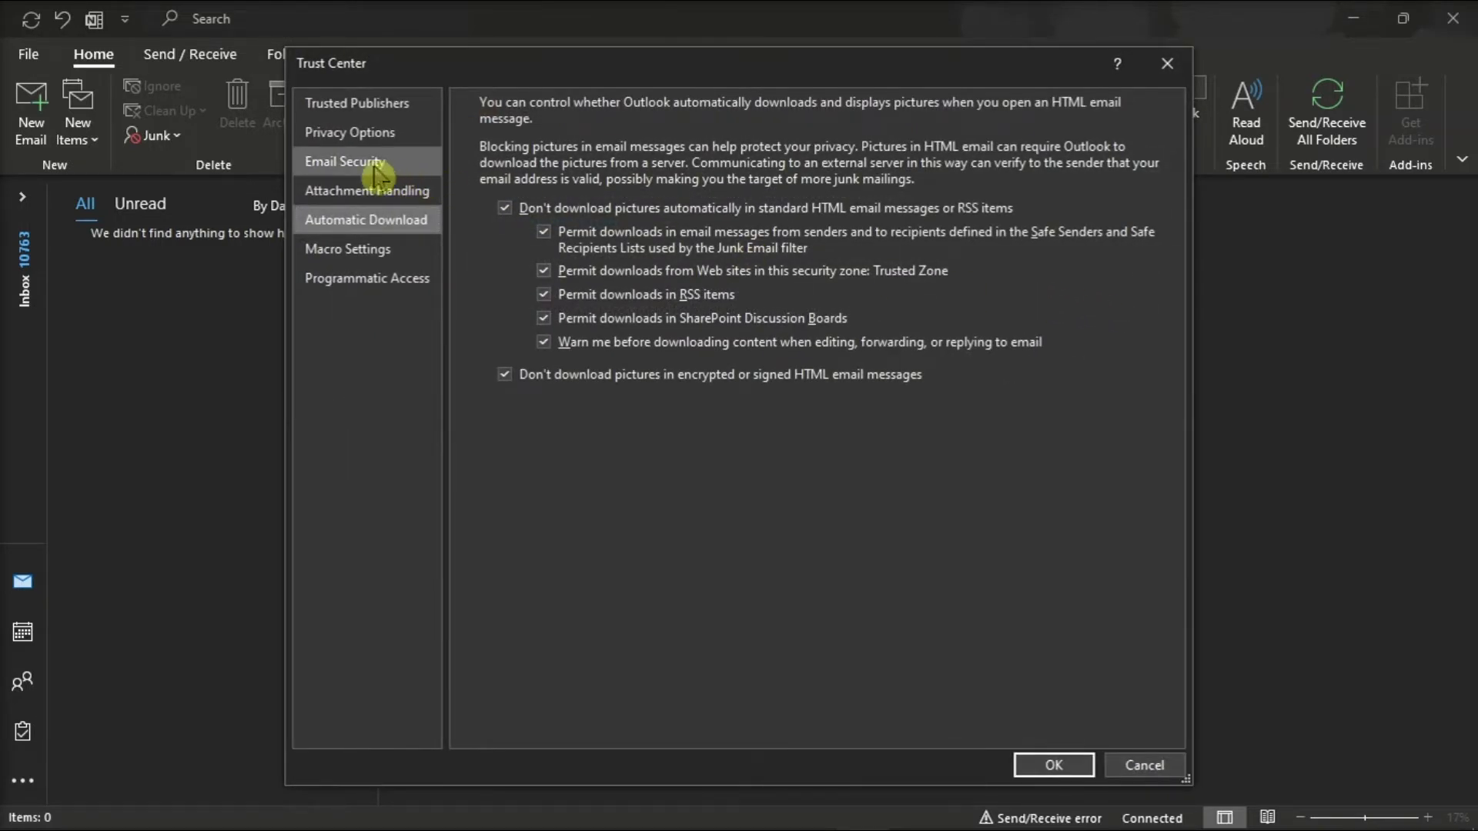
click(348, 162)
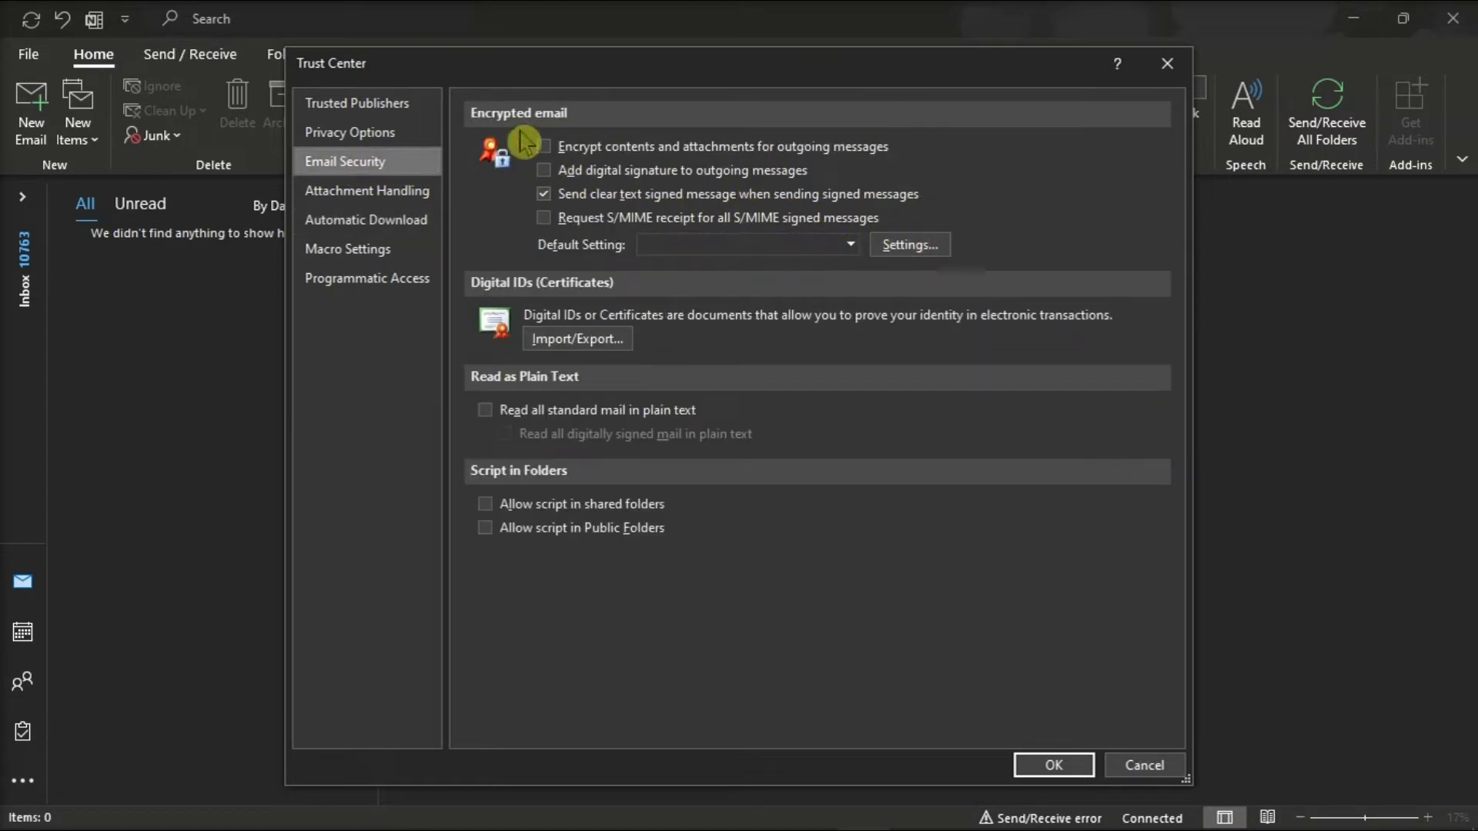
click(906, 248)
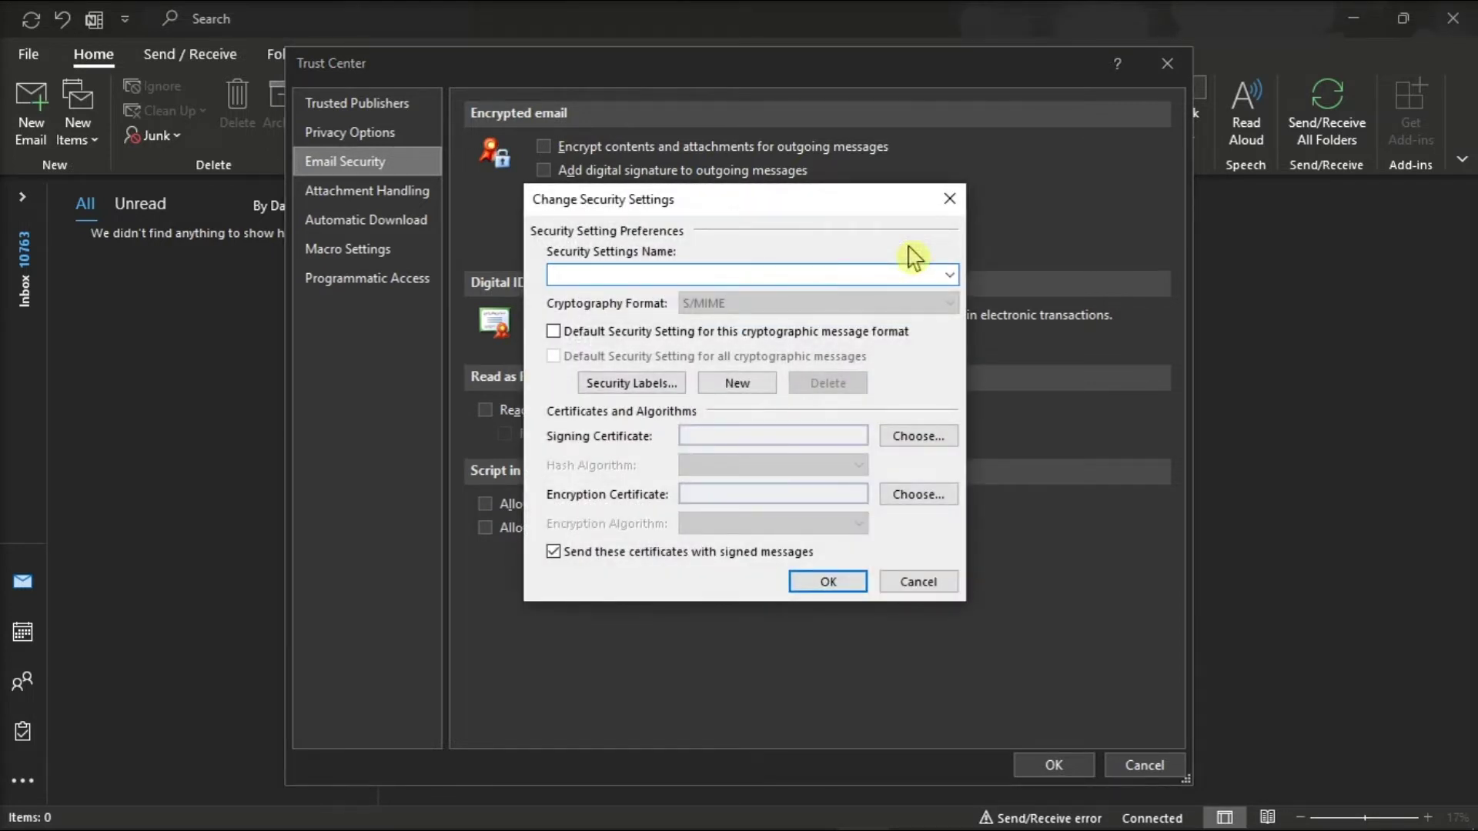
Confirm the Security Settings Name list is empty, then go back to the error screenshot.
click(949, 276)
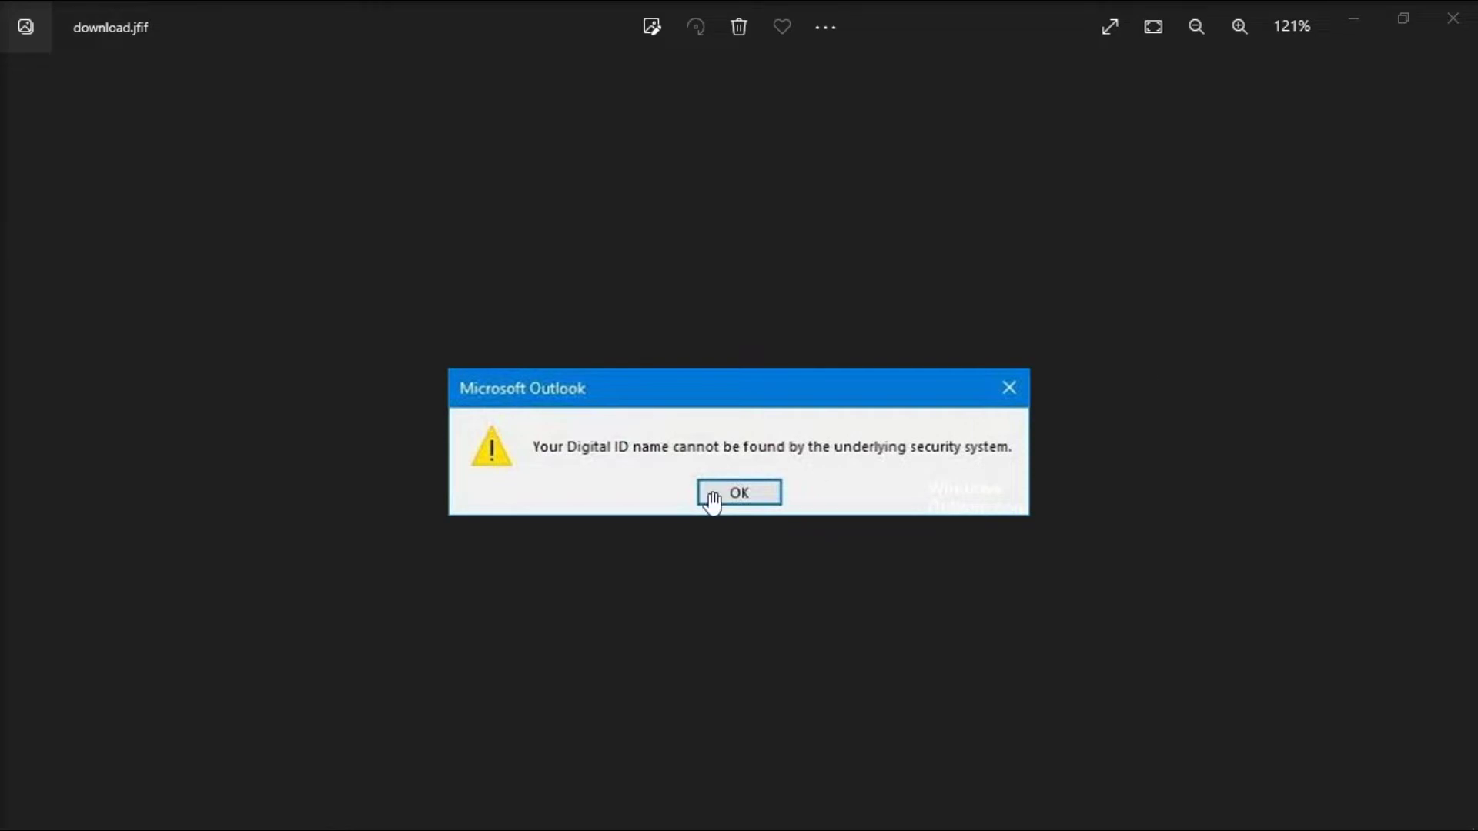
click(6, 828)
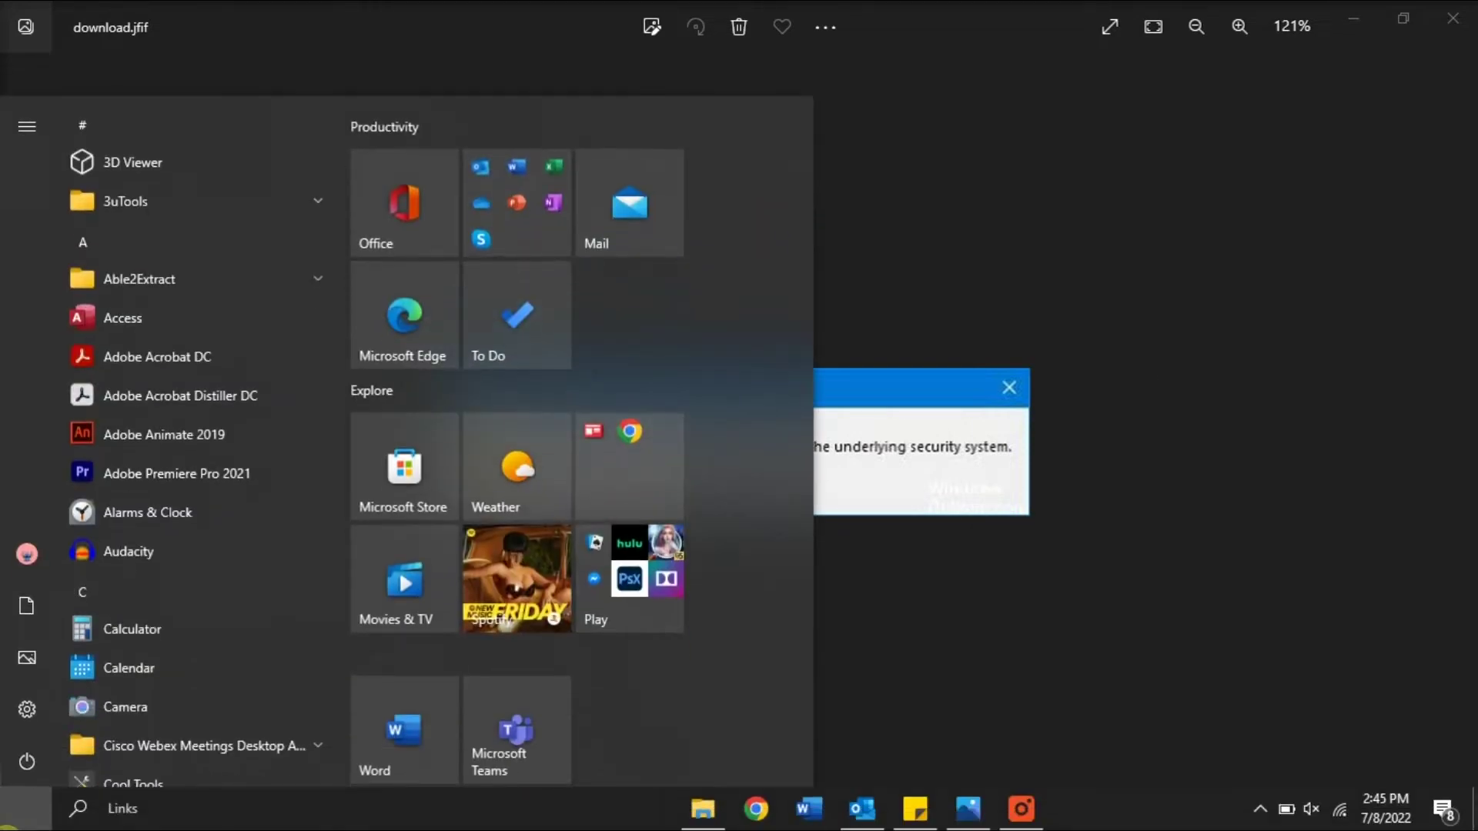
Launch Internet Options and open Advanced Options for the Content tab's personal certificates list.
text(INTERNET OPTIONS)
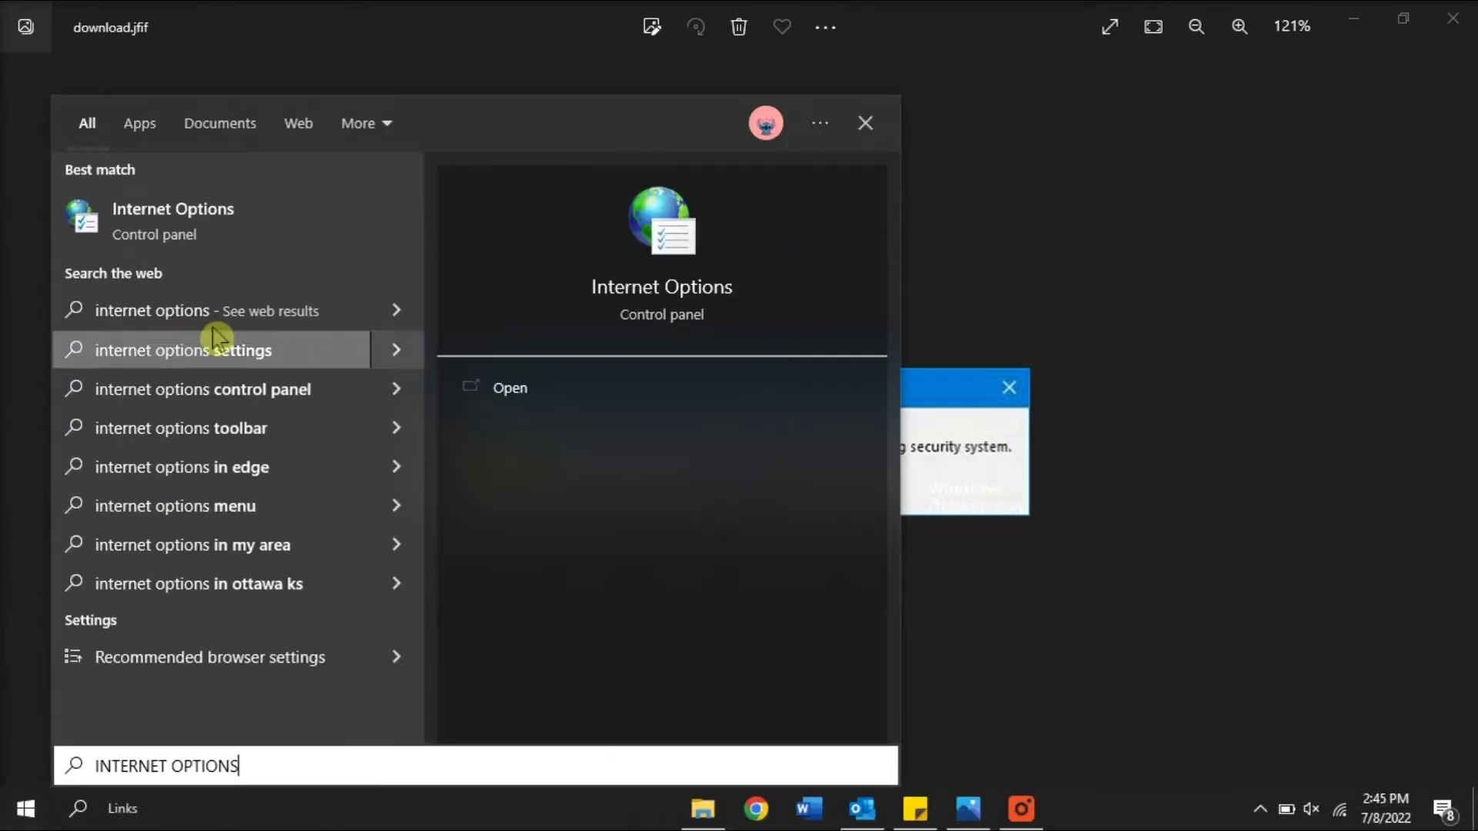
click(251, 238)
drag(241, 43, 729, 72)
click(718, 113)
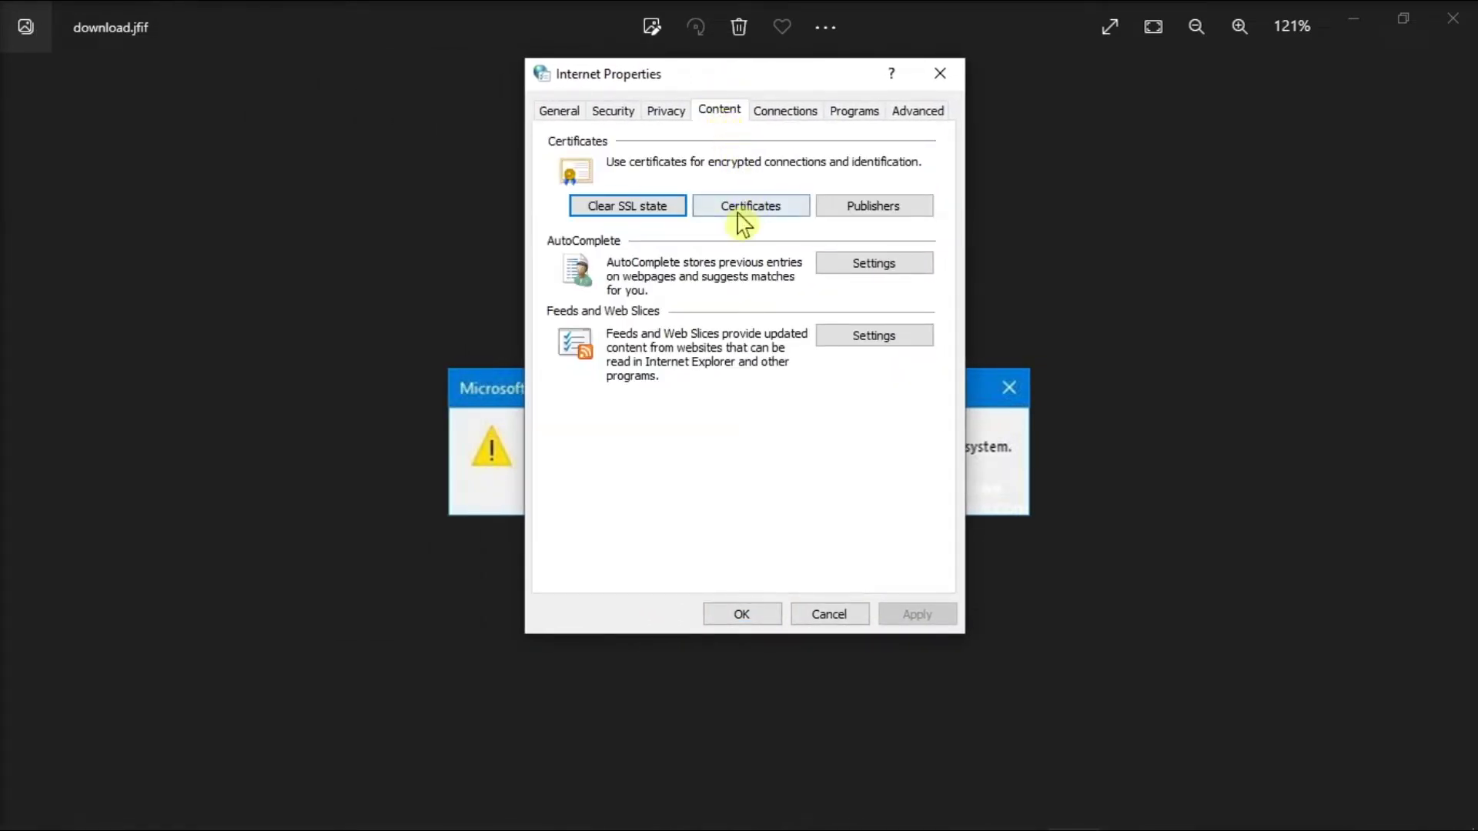
click(795, 210)
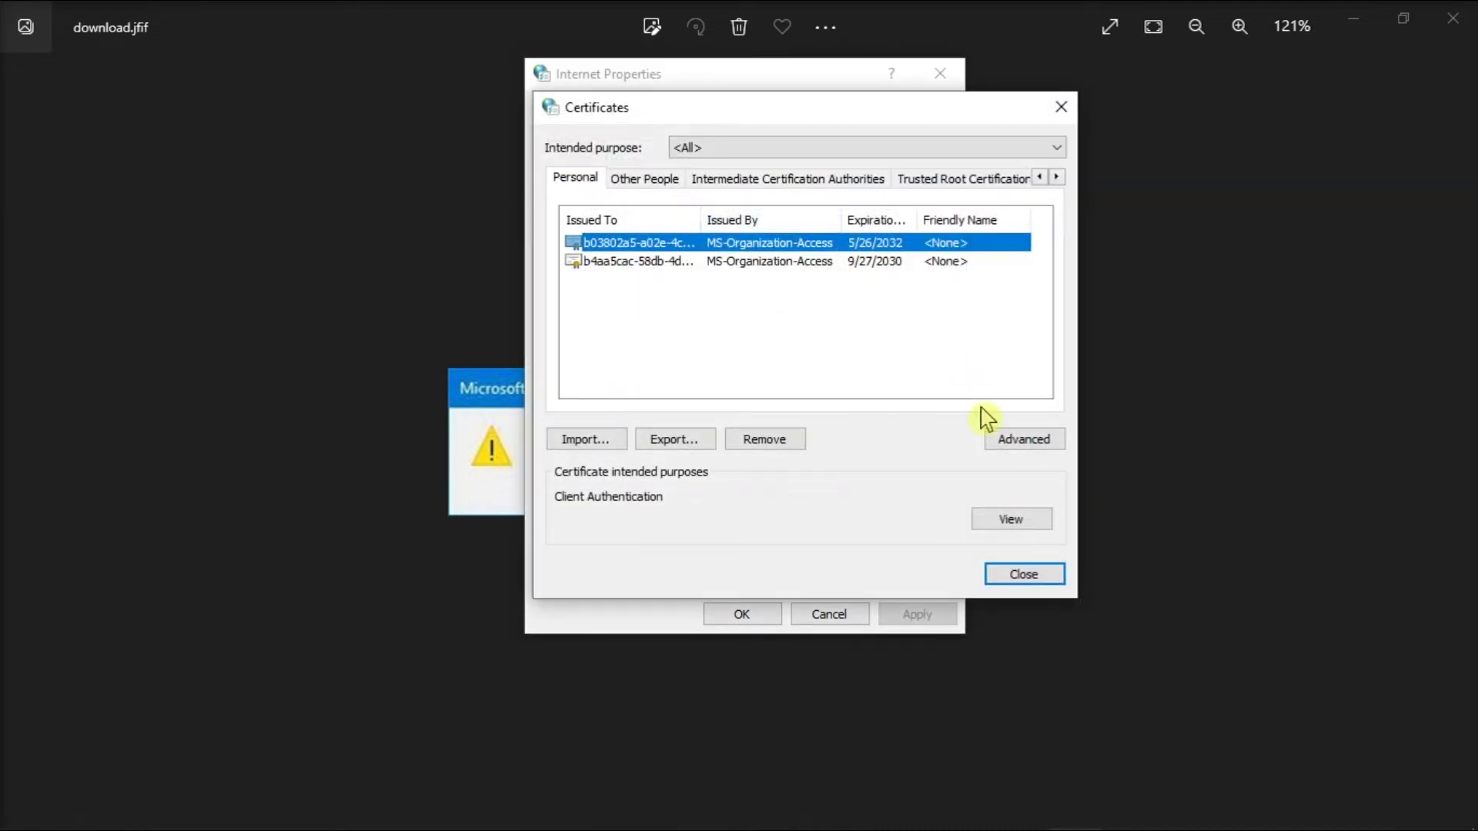
click(1038, 439)
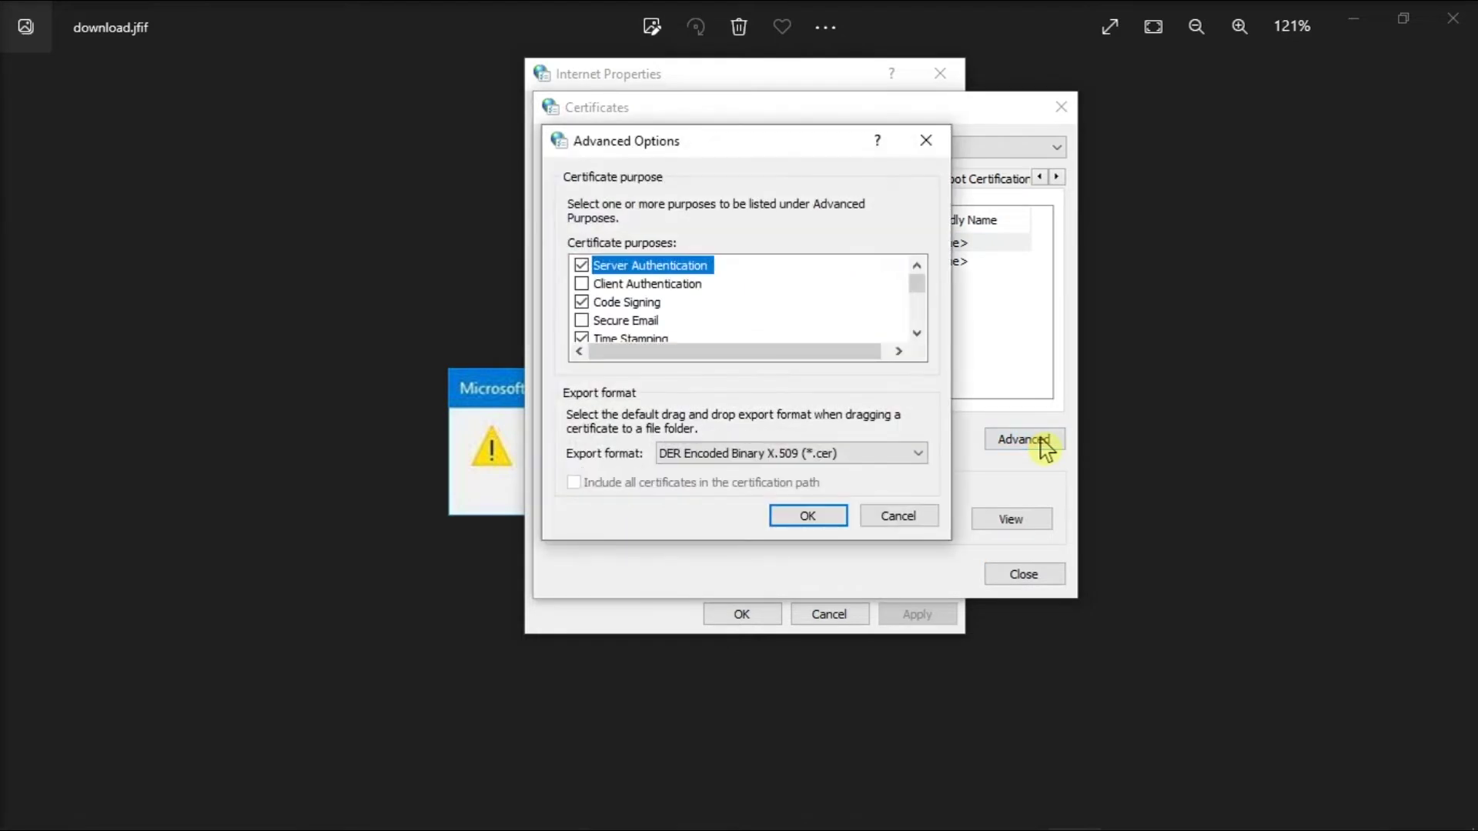
Tick Client Authentication and Secure Email as certificate purposes and close the certificate windows.
click(618, 284)
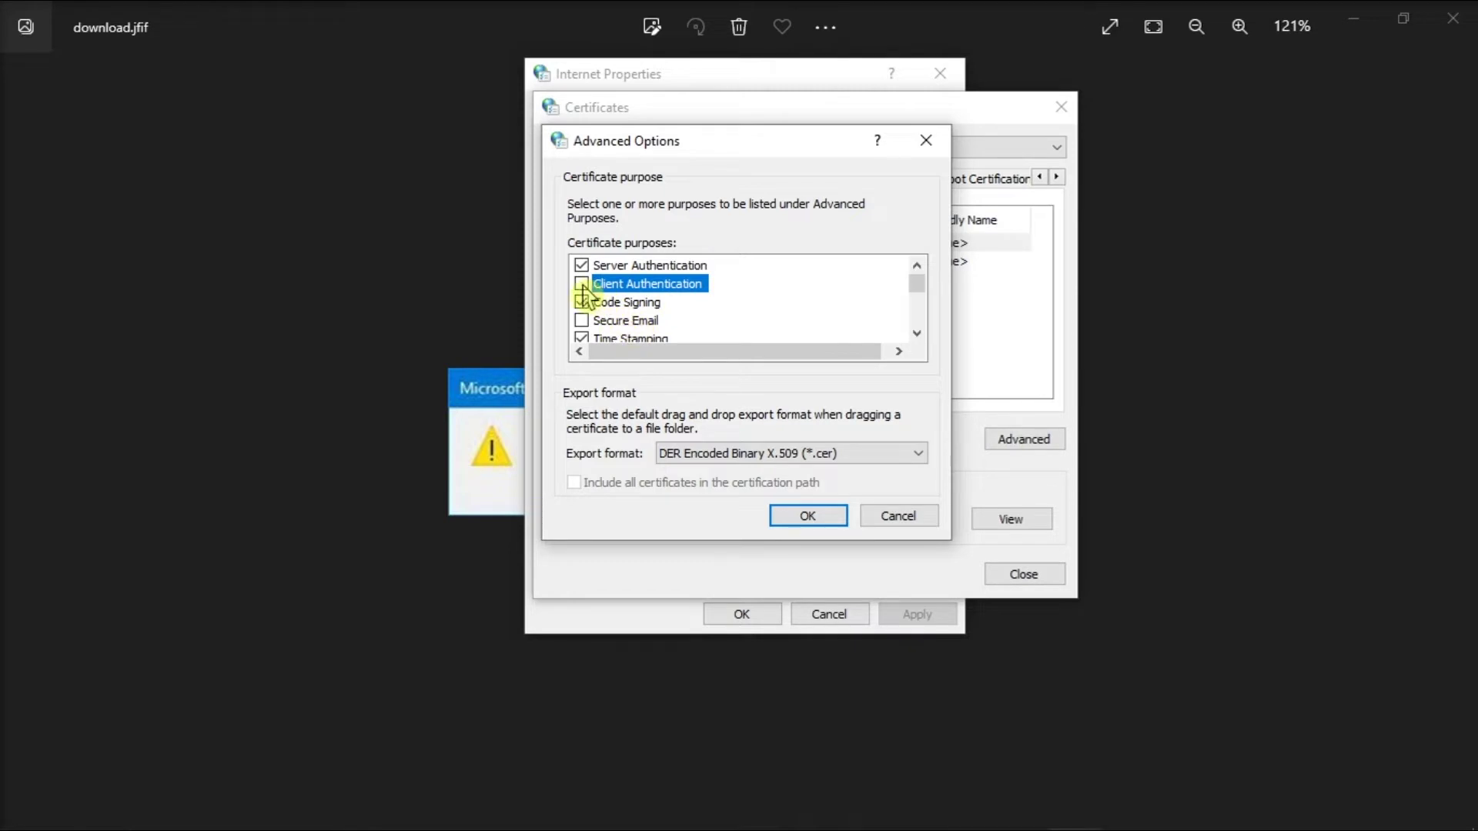
click(616, 322)
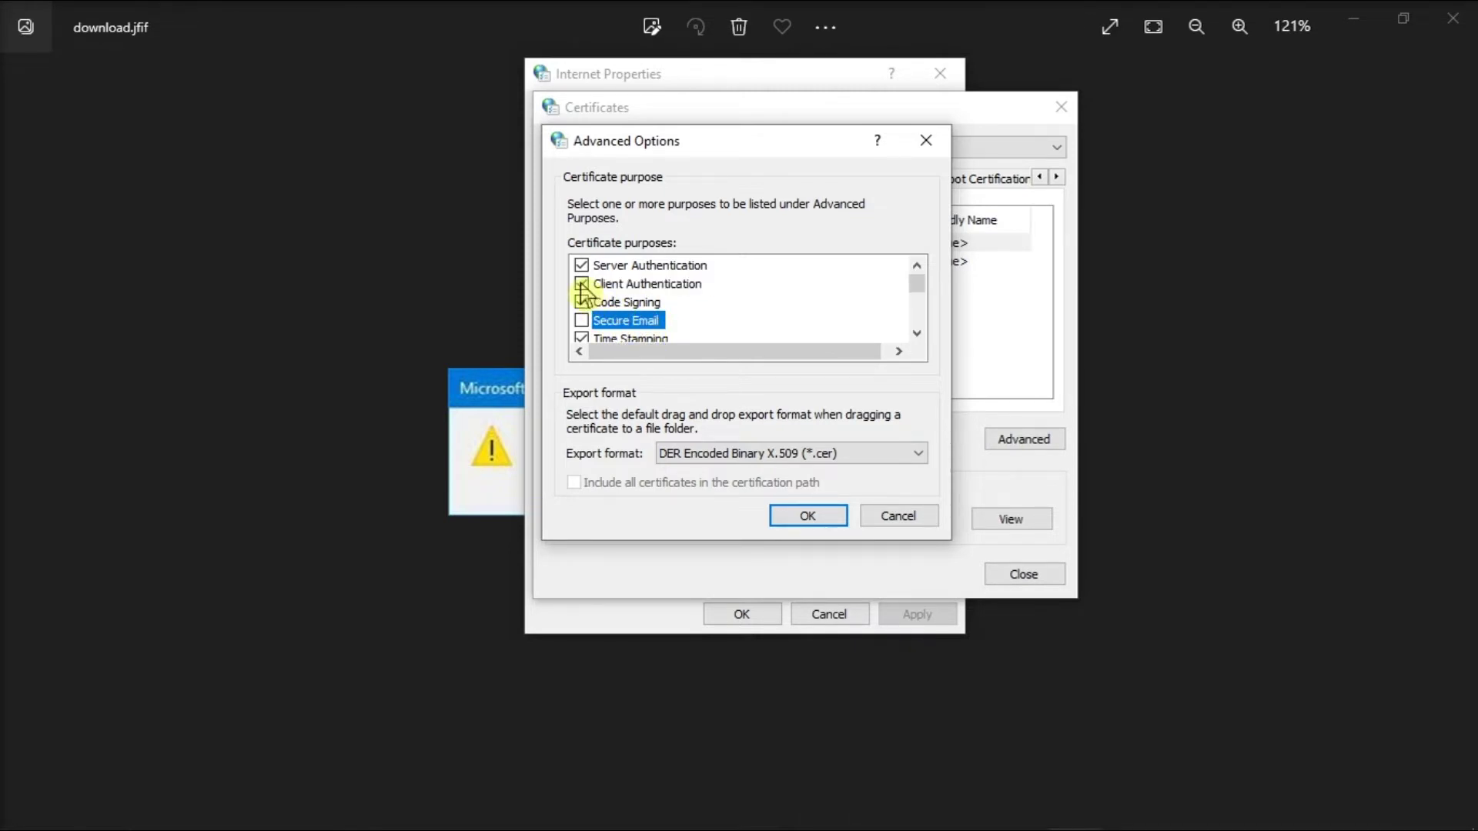
click(581, 320)
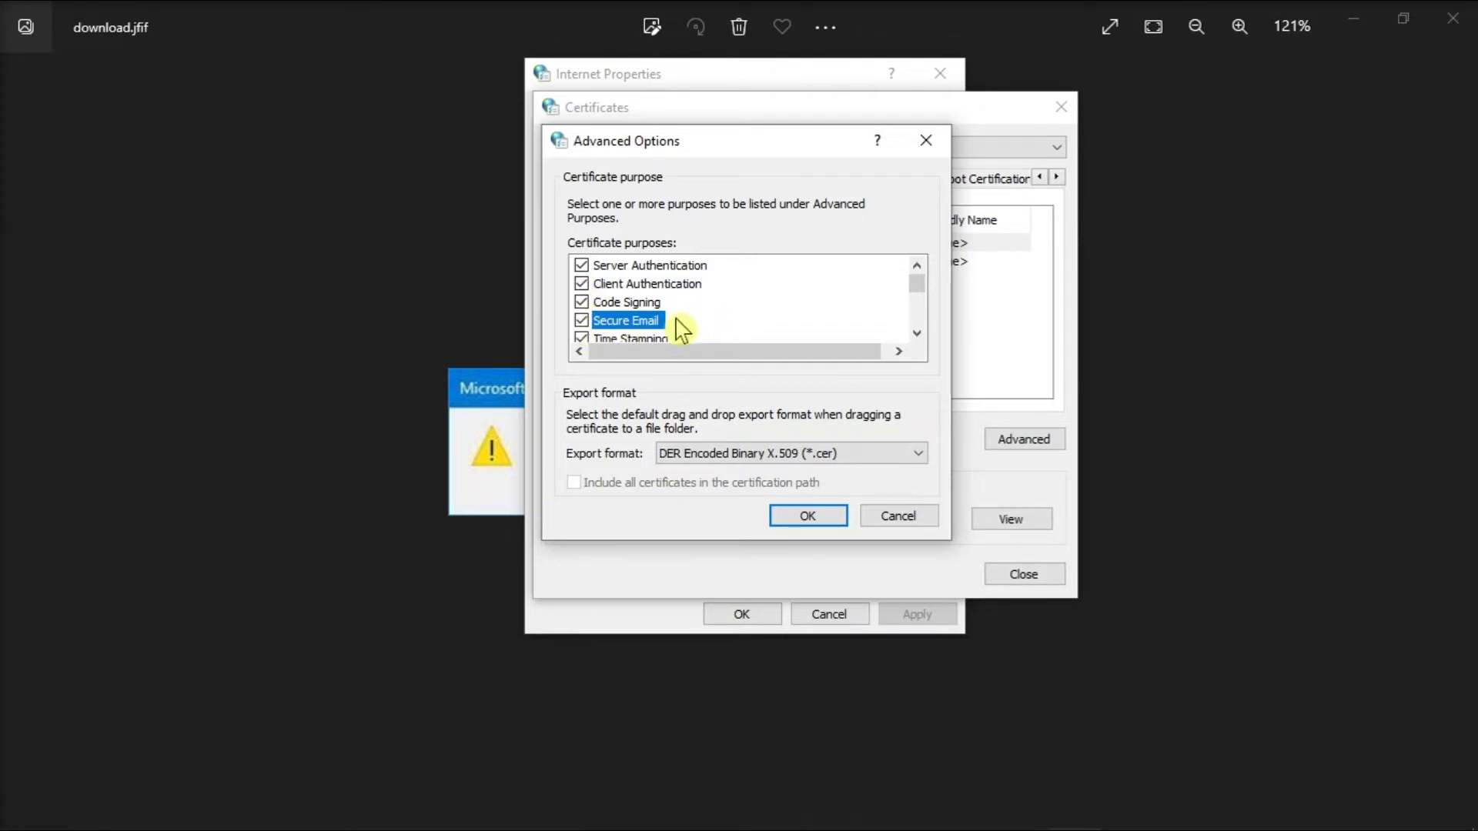
click(812, 518)
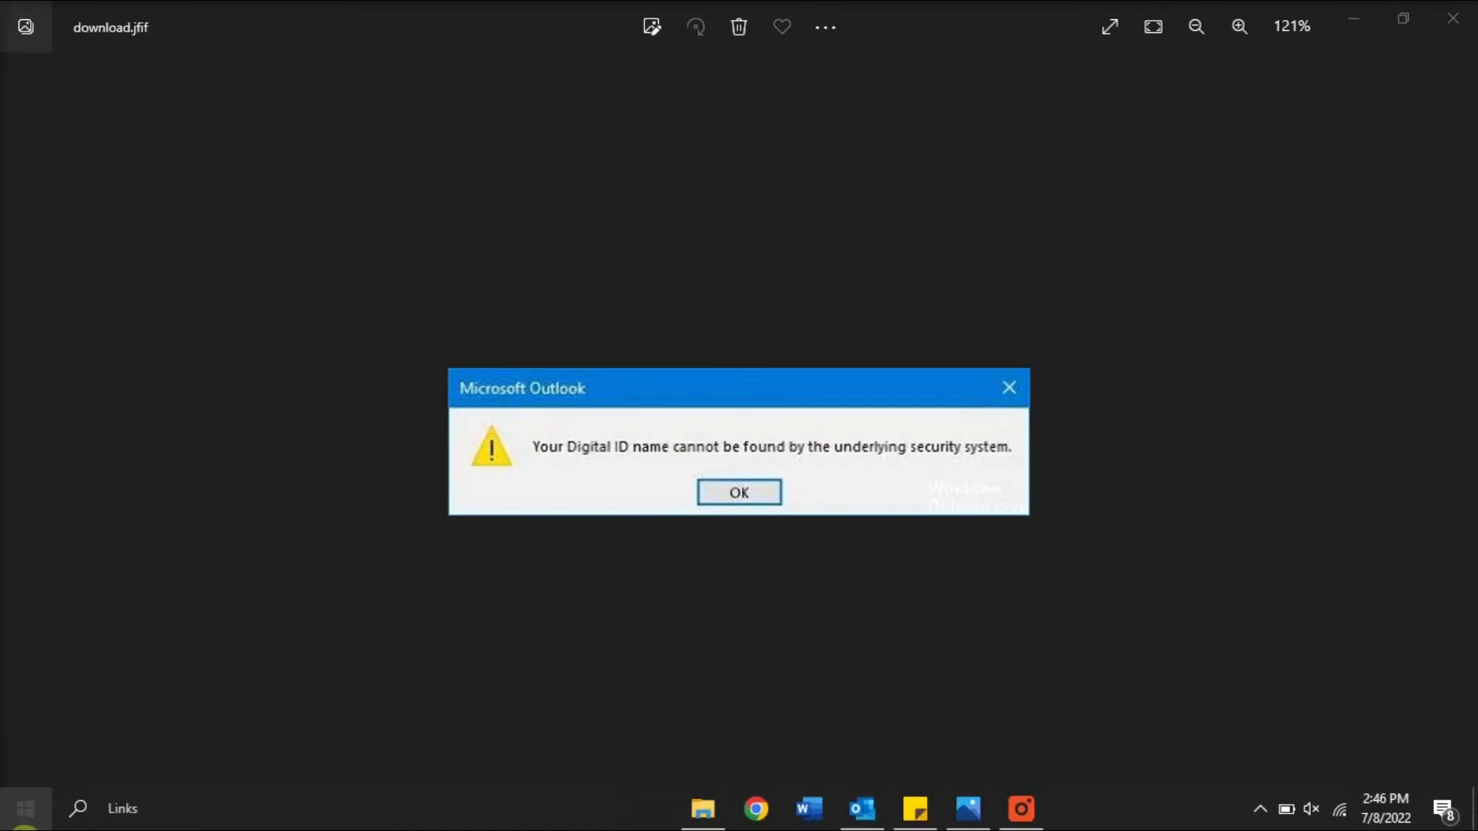
click(26, 827)
Open Registry Editor at HKEY_CURRENT_USER\Software\Microsoft\Office\16.0\Outlook\Security.
text(REGIST)
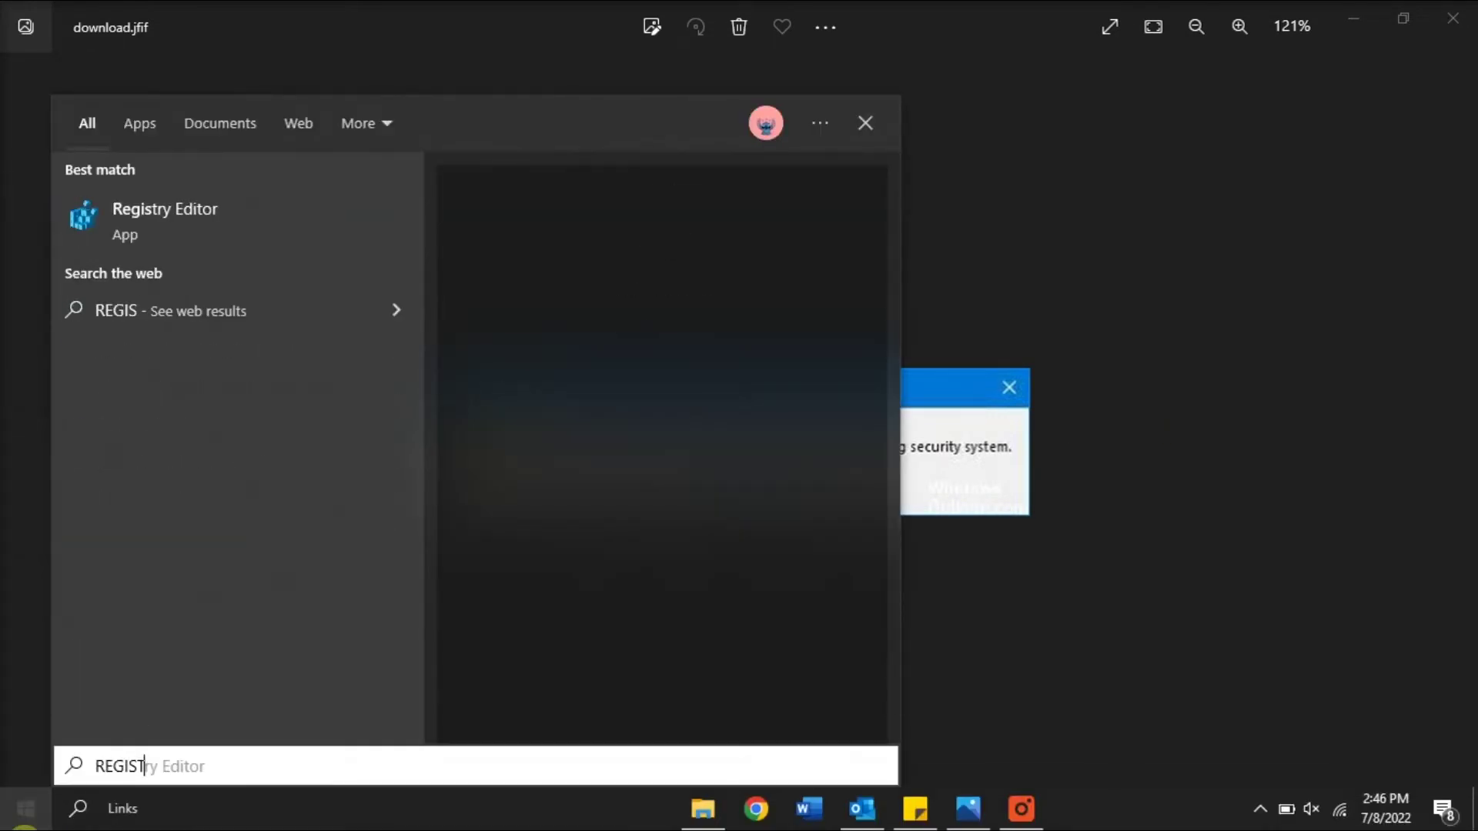
text(RY EDITOR)
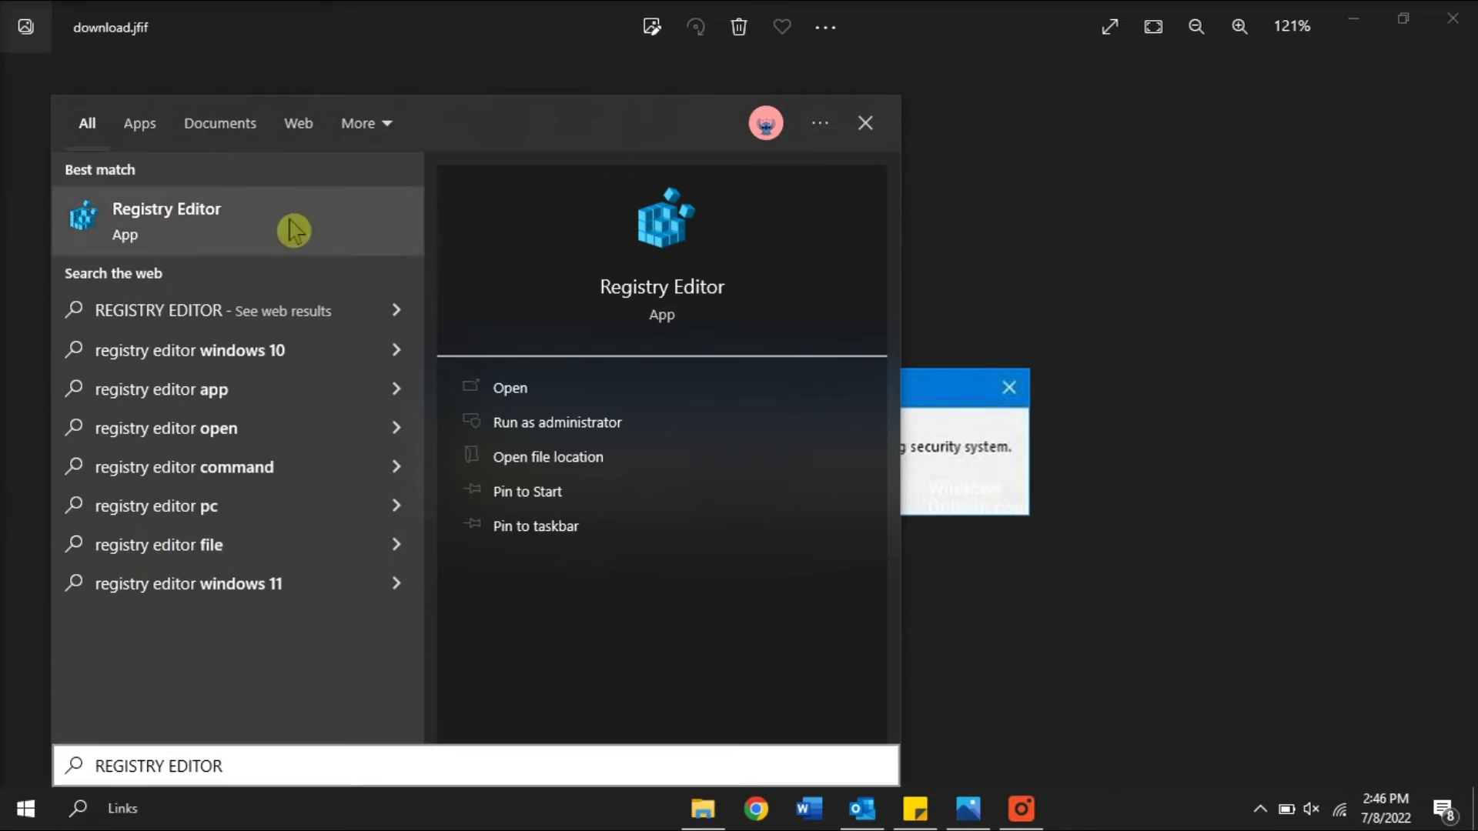
click(294, 230)
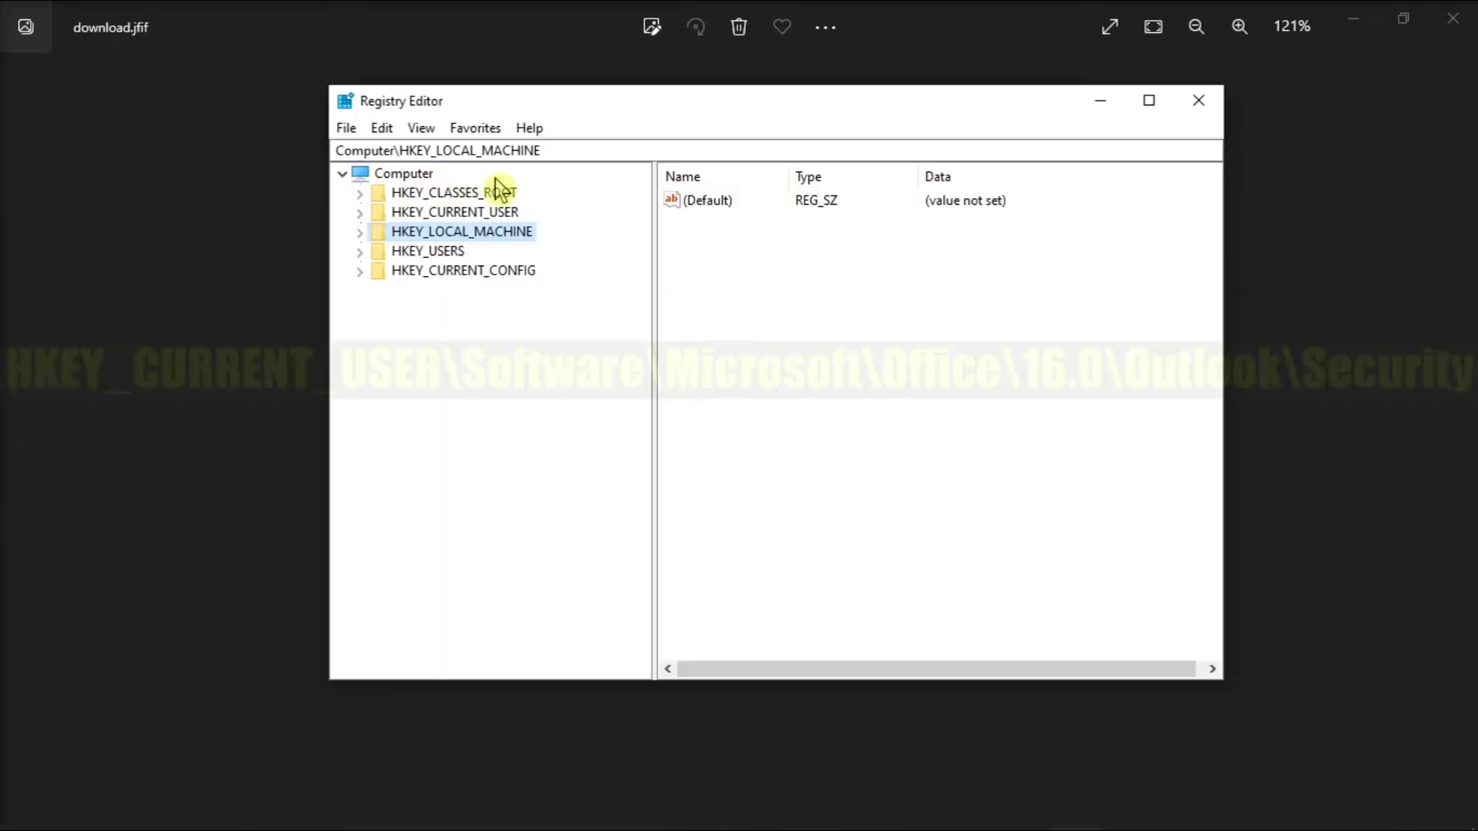
click(649, 149)
key(ctrl+a)
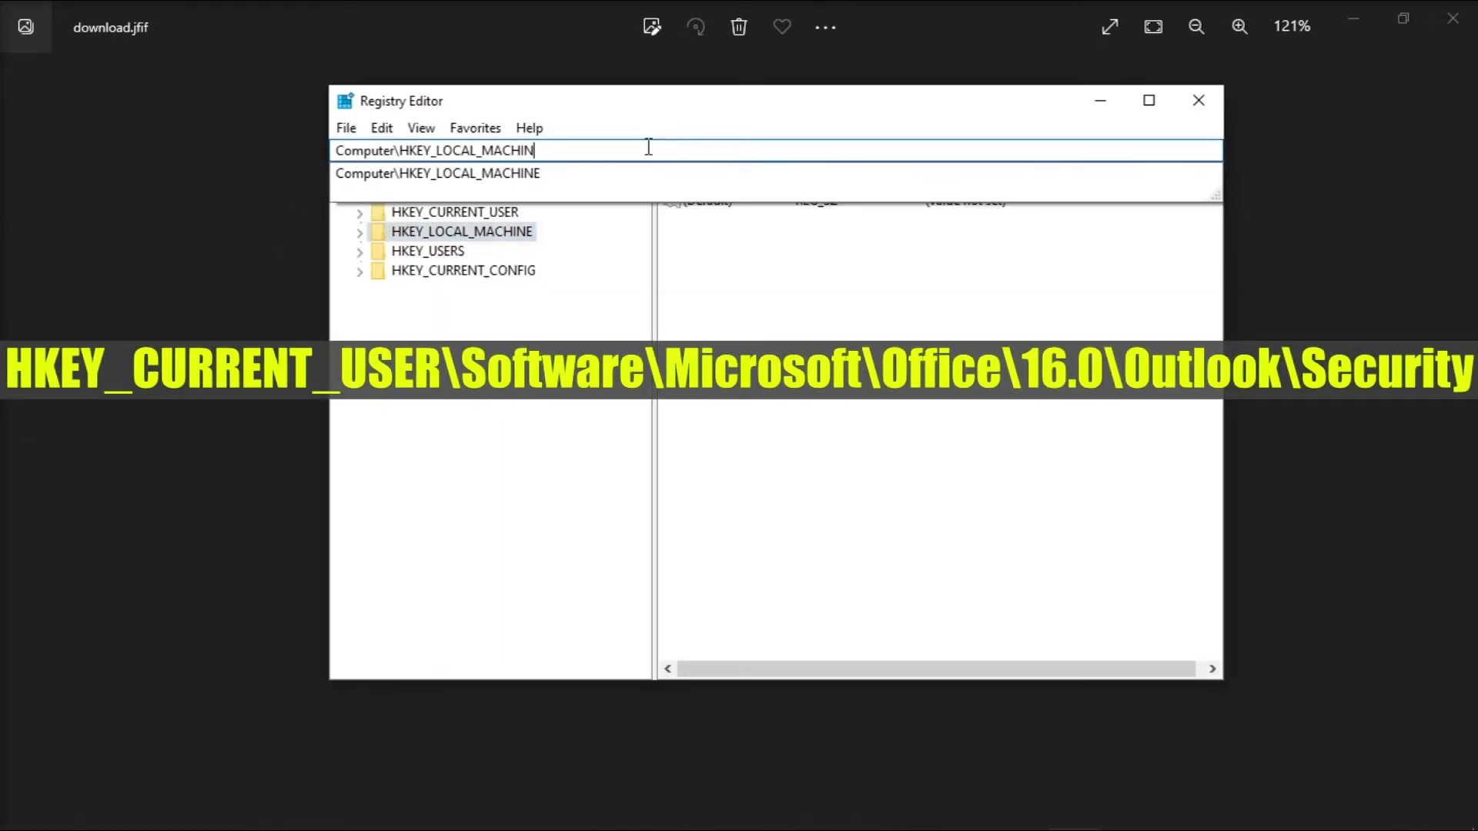
key(BackSpace)
text(HKEY_CURRENT_USER\Software\Microsoft\Office\16.0\Outlook\Security)
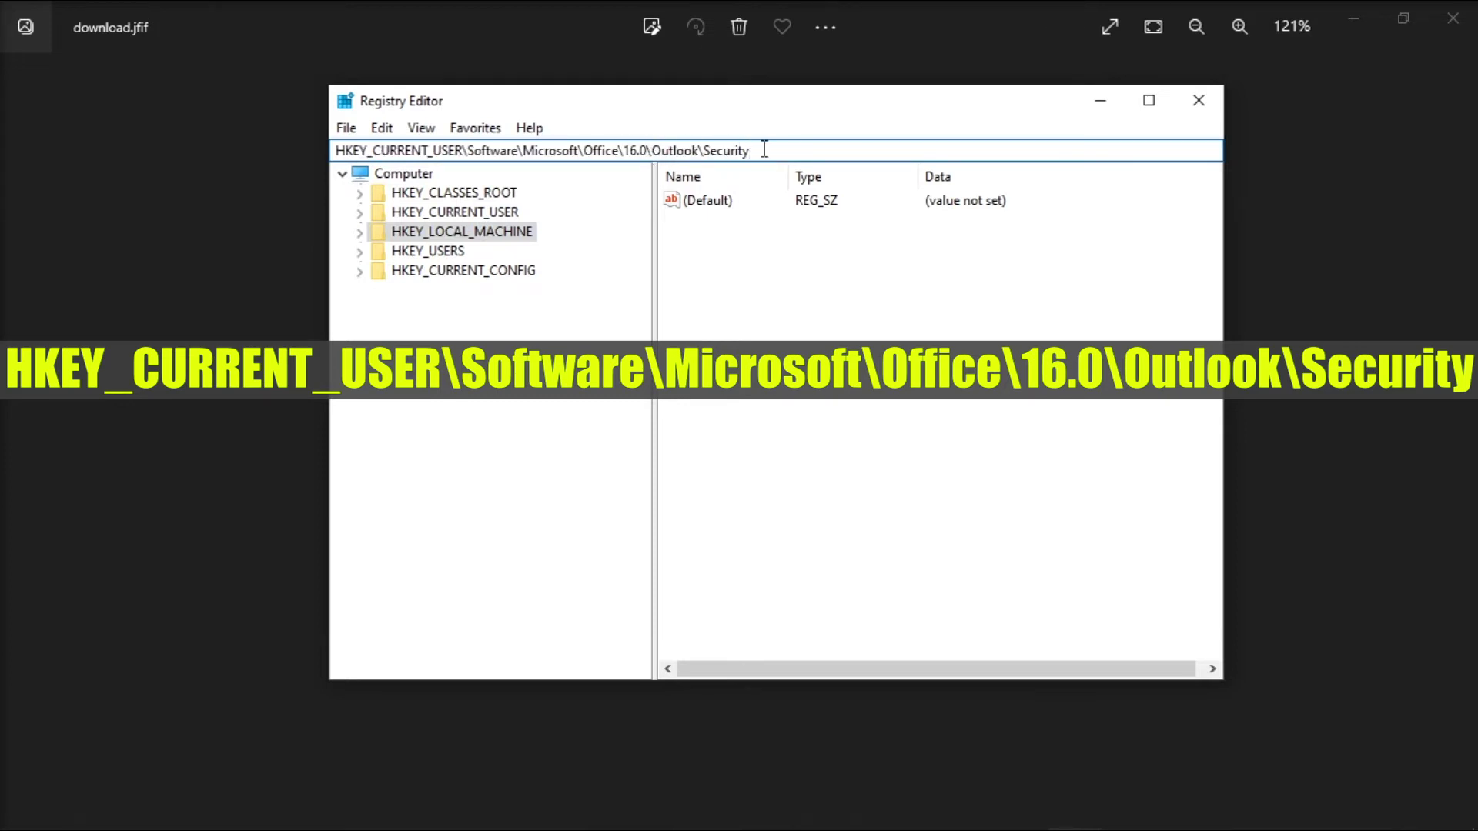
key(Return)
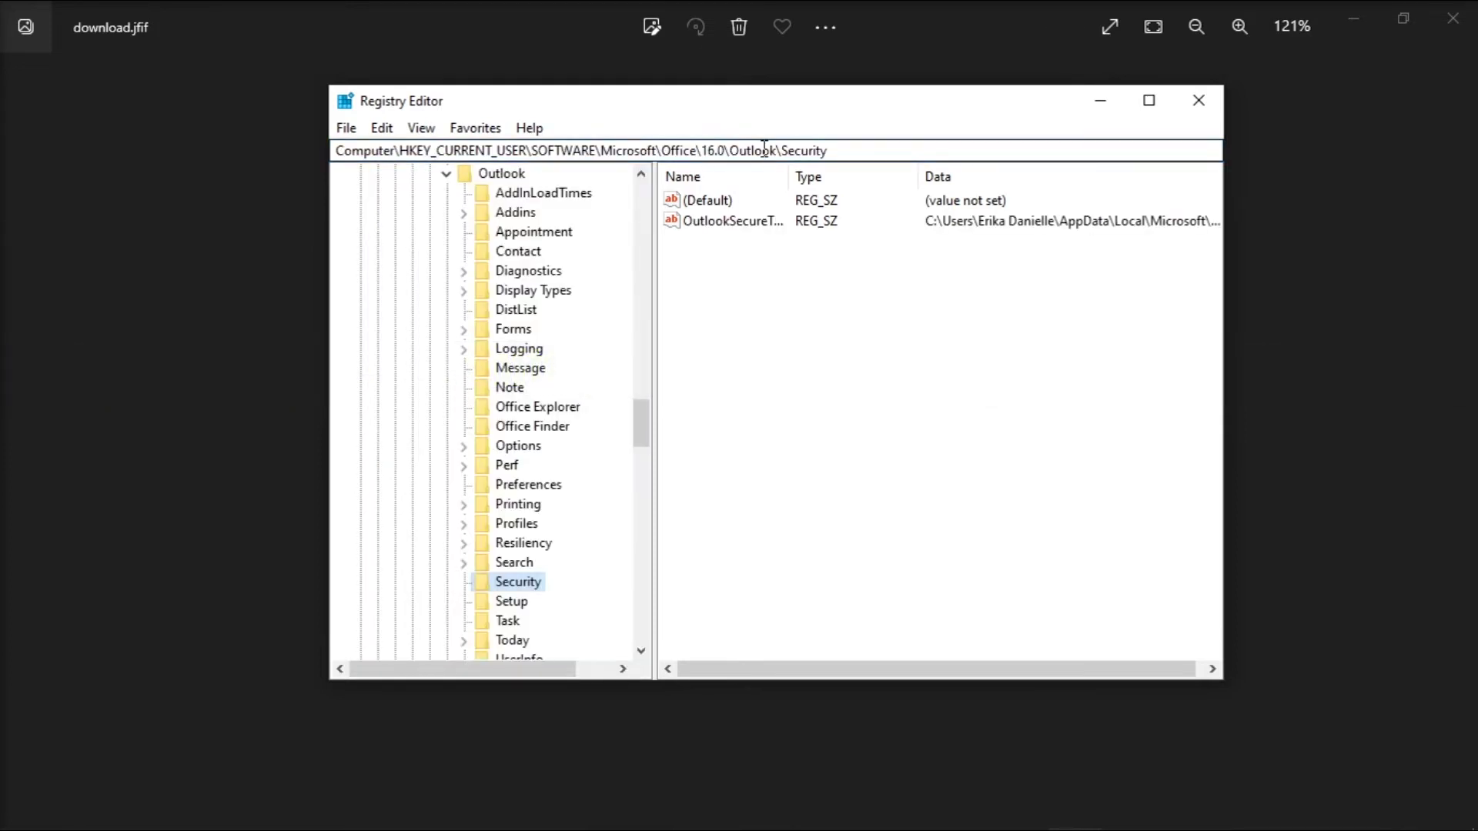
right_click(816, 329)
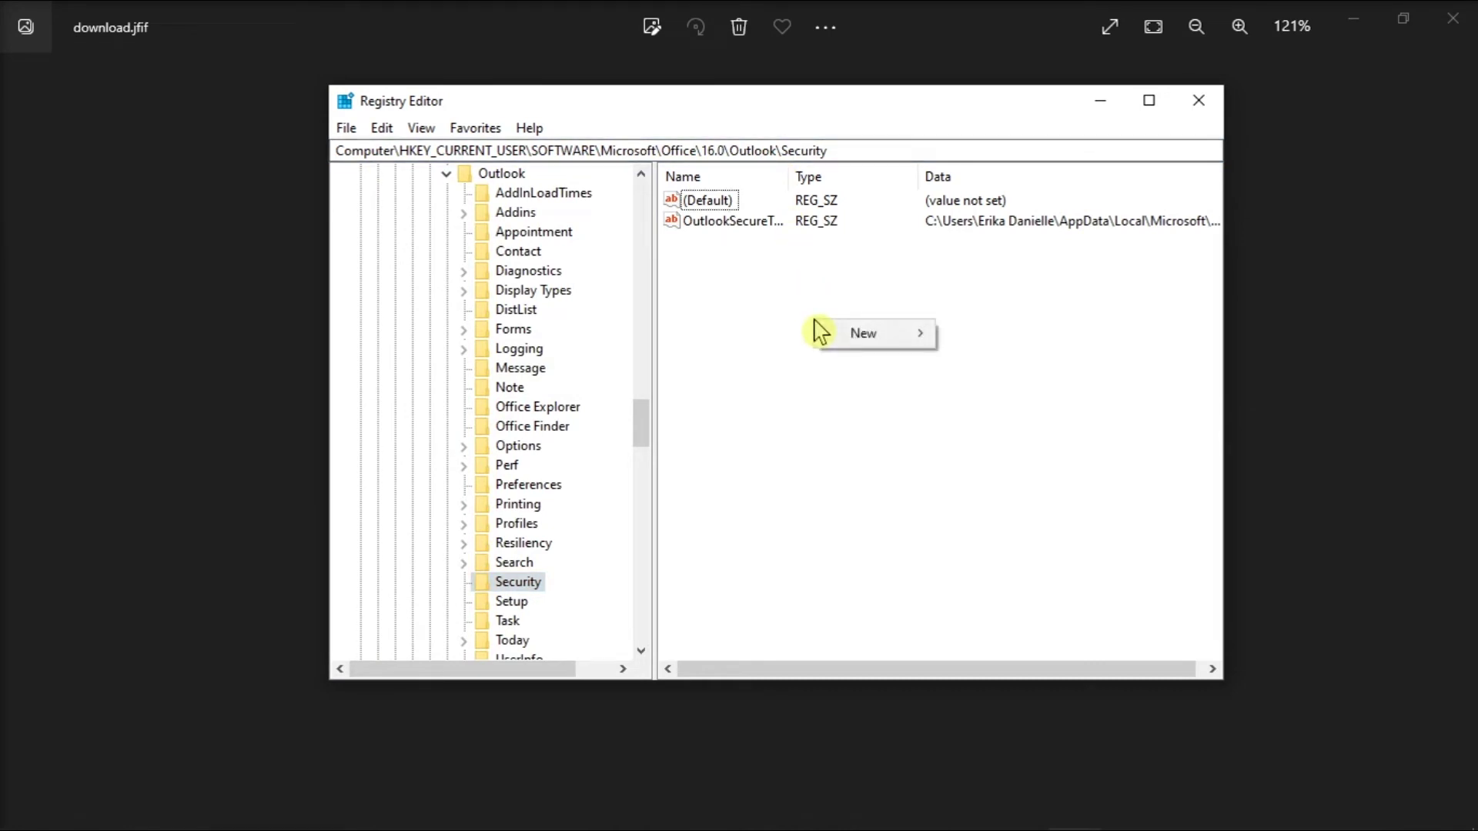
Create DWORD (32-bit) value UseAlternateDefaultEncryptionAlg in the Security key with data 1.
mouse_move(845, 344)
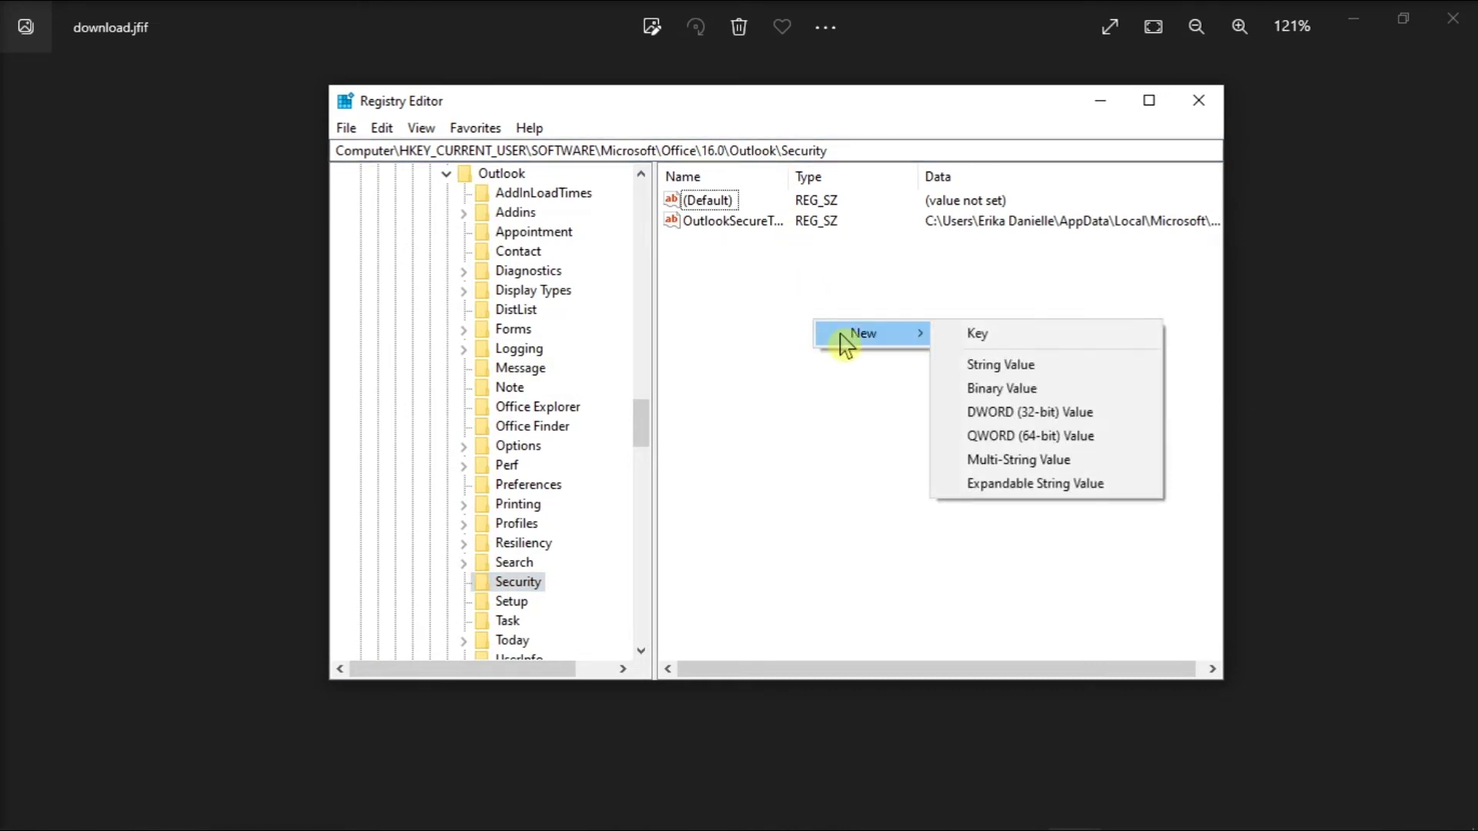
click(1092, 416)
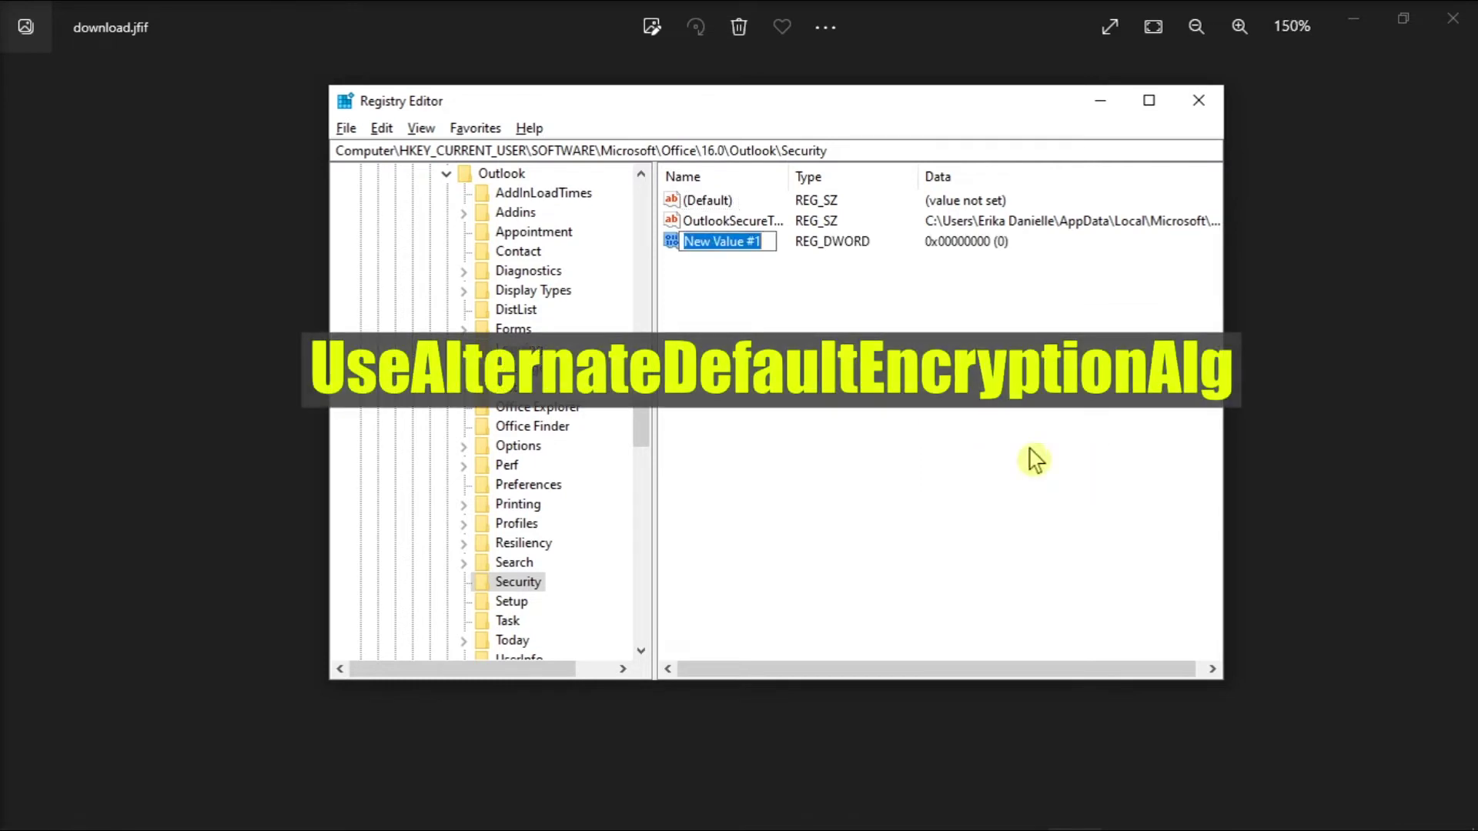
text(UseAlternateDefaultEncryptionAlg)
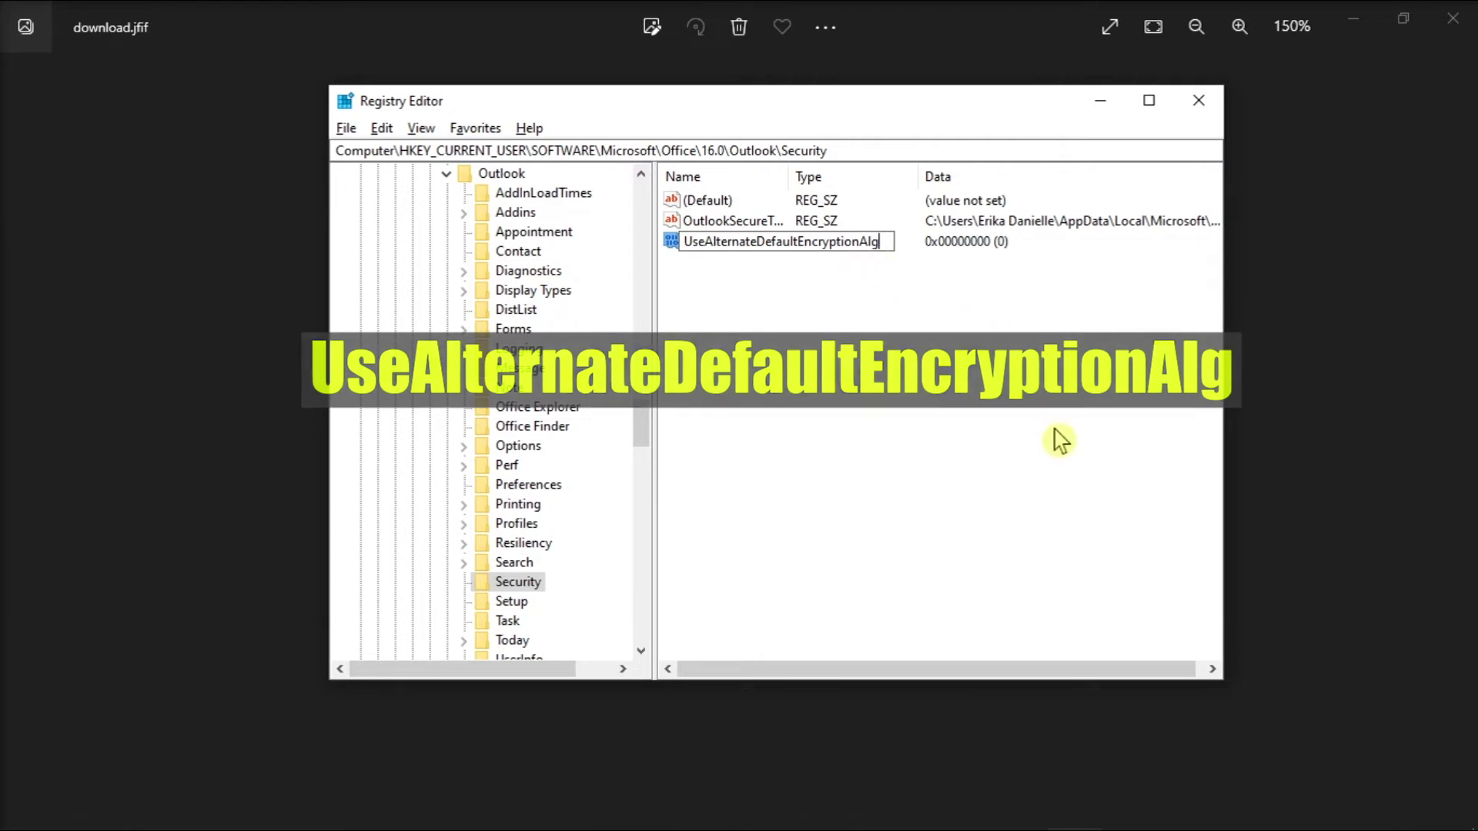
key(Return)
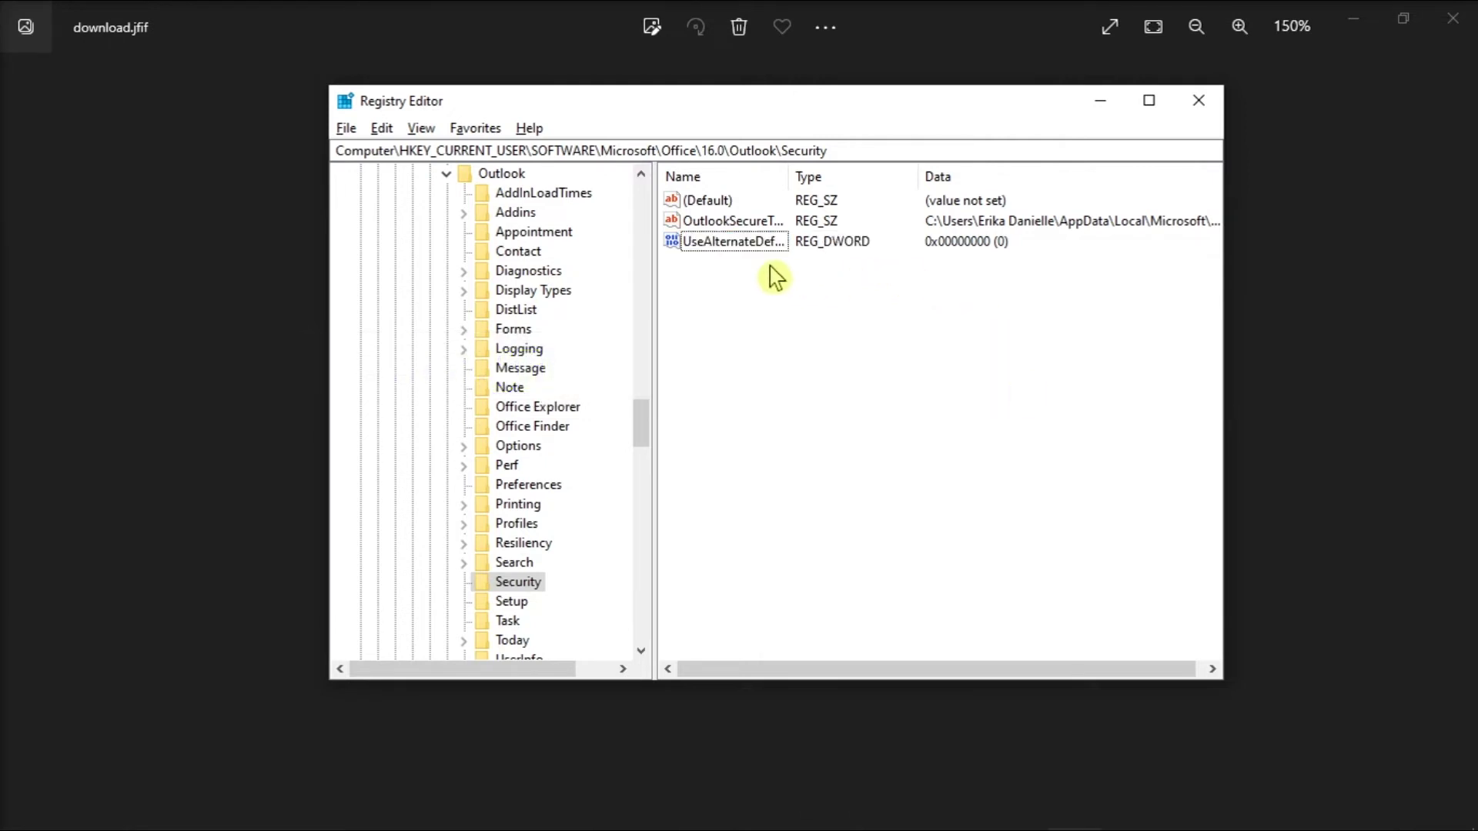
double_click(725, 251)
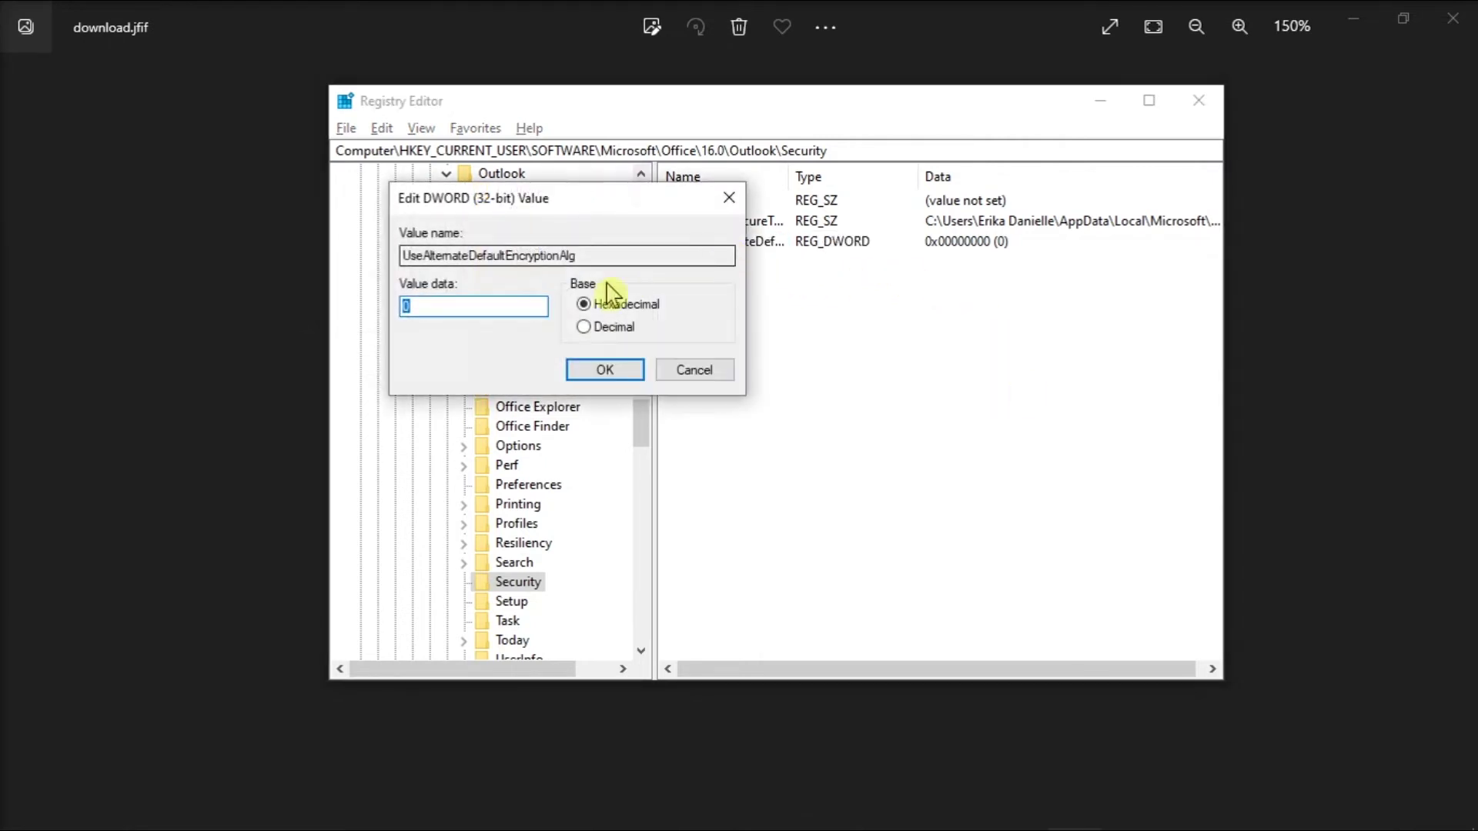
text(1)
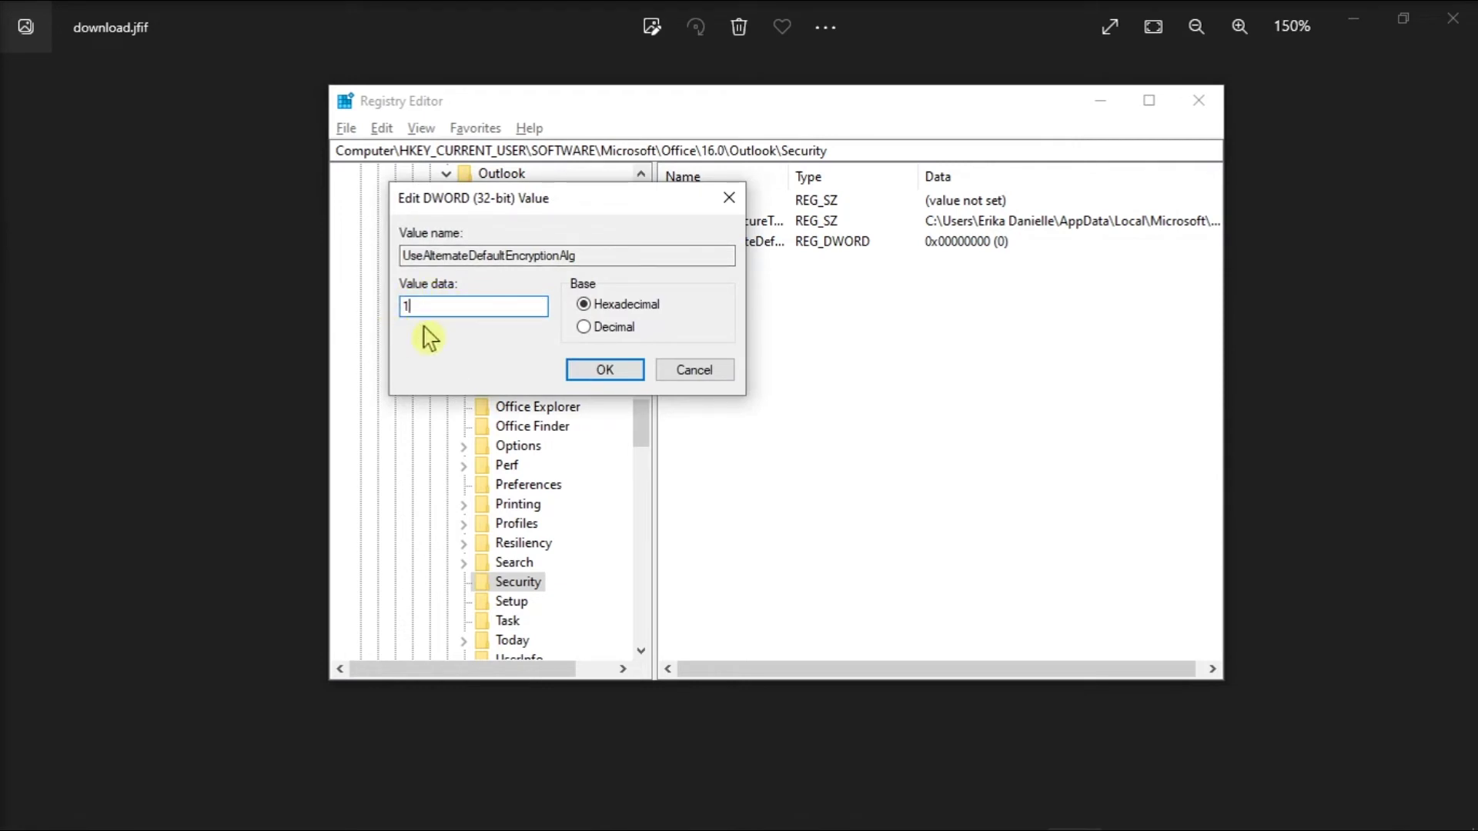
click(605, 371)
click(856, 369)
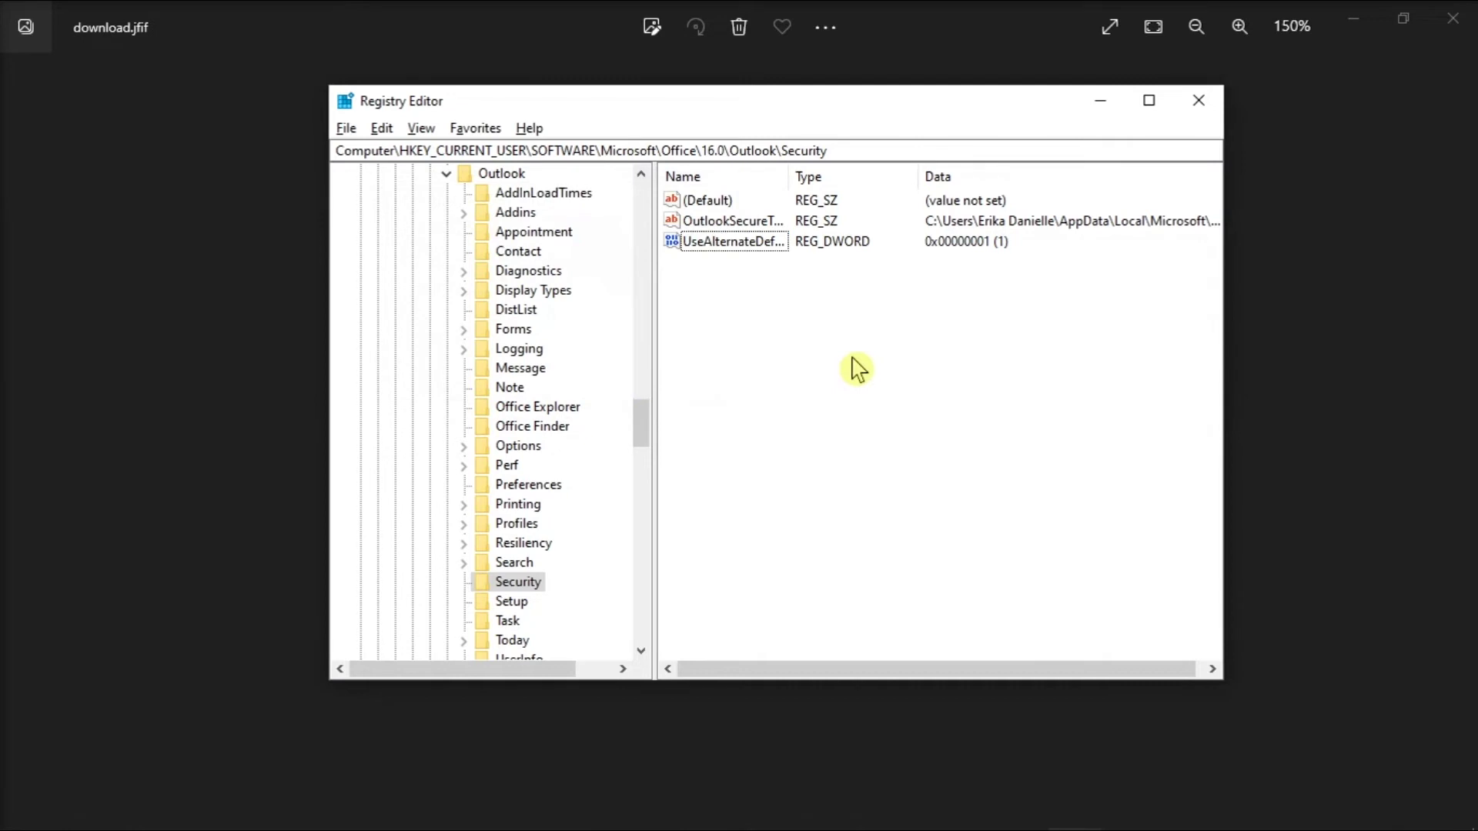
Create string value DefaultEncryptionAlgOID with data 1.2.840.113549.3.7 in the Security key.
right_click(867, 372)
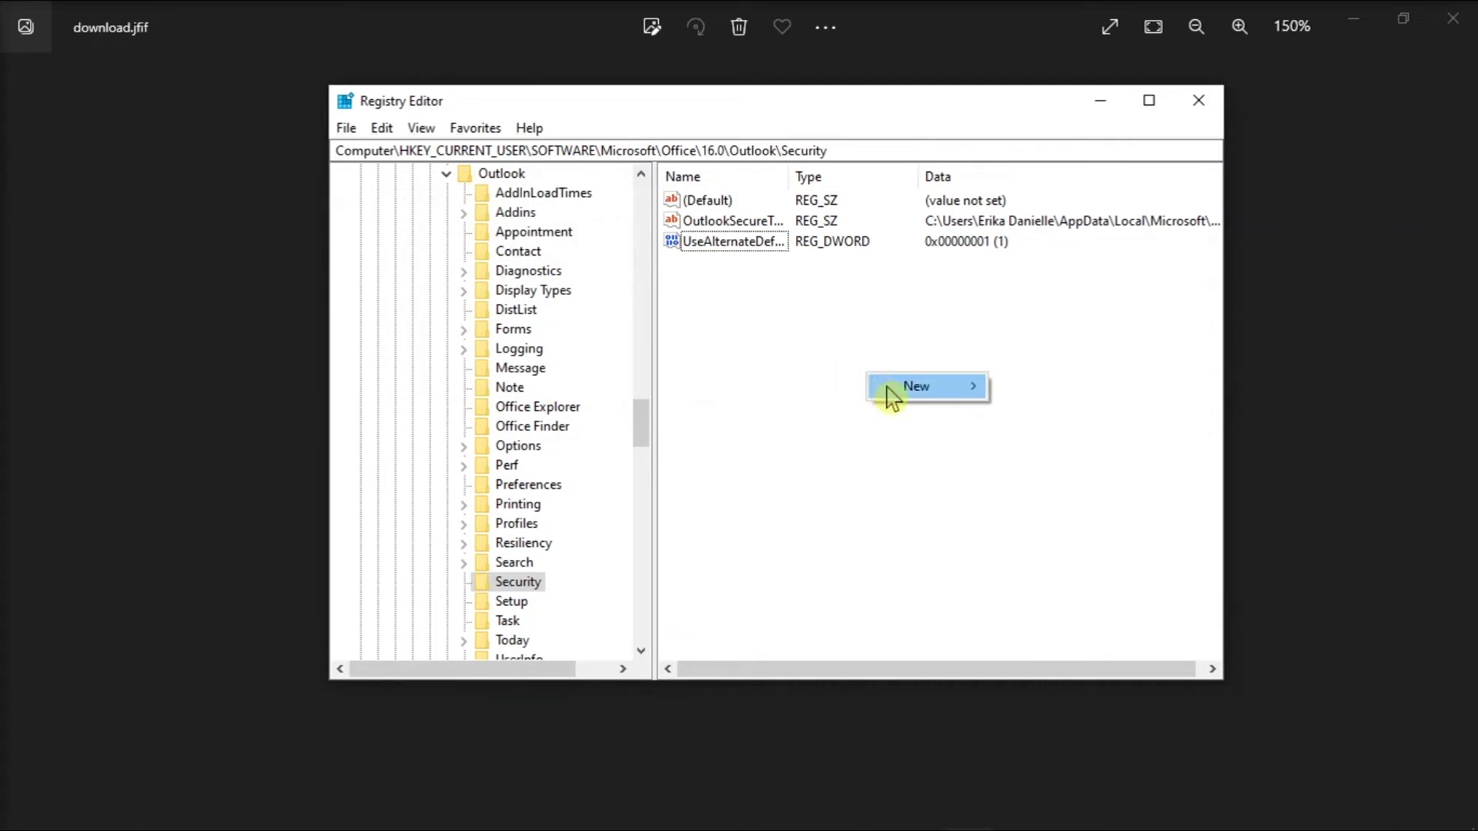
mouse_move(889, 394)
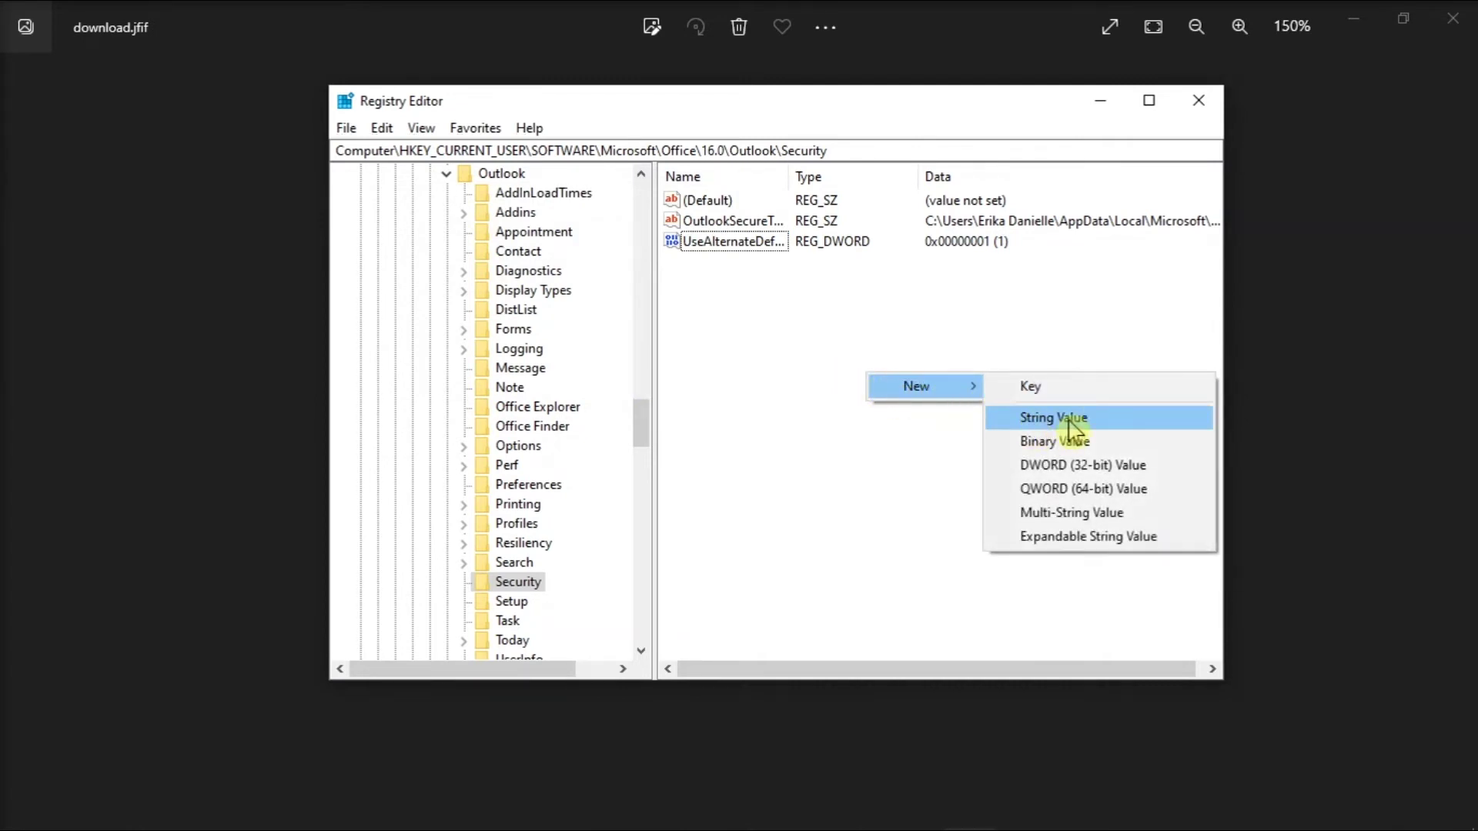
click(1109, 426)
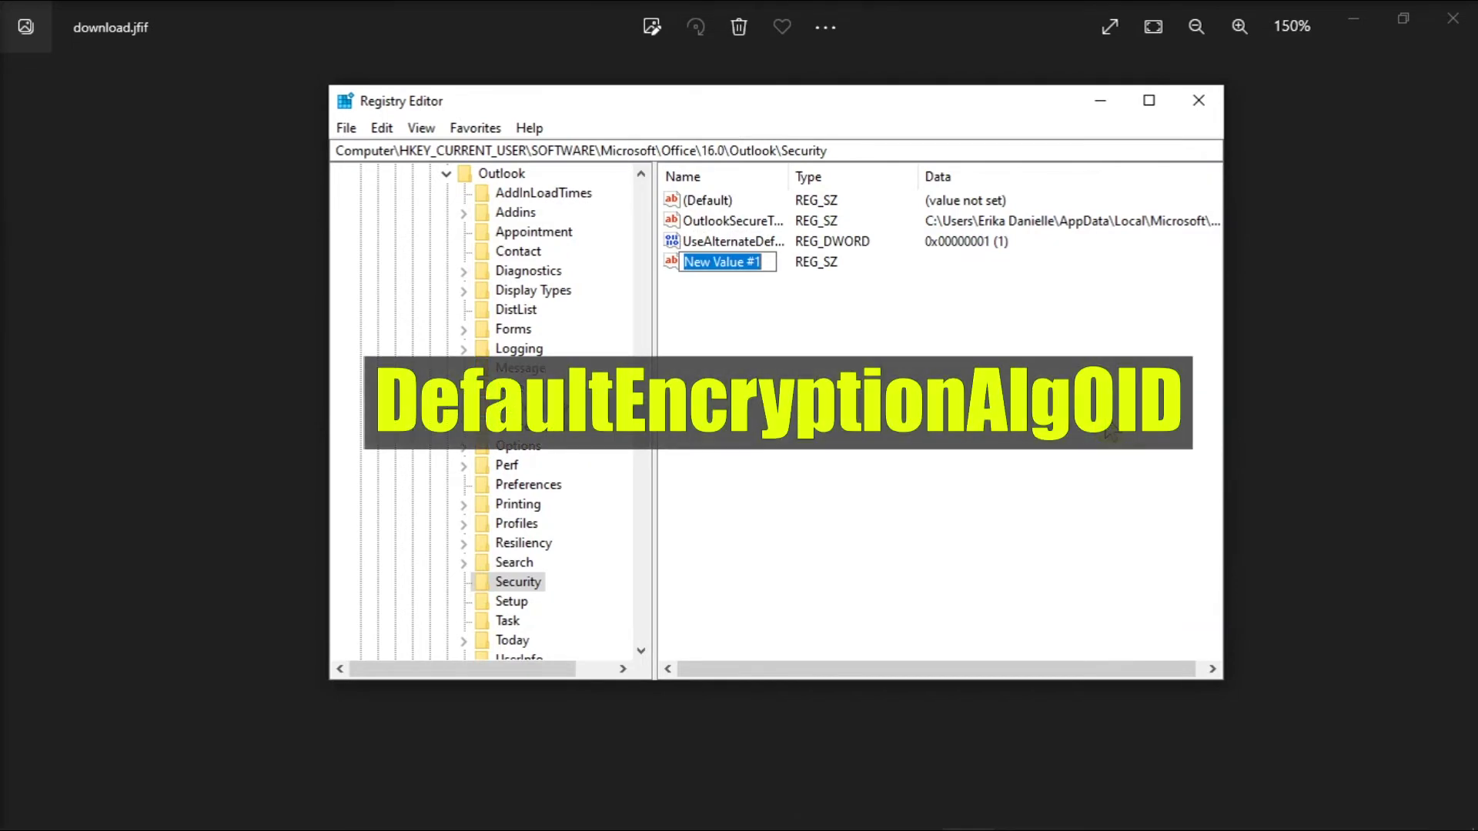
text(DefaultEncryptionAlgOID)
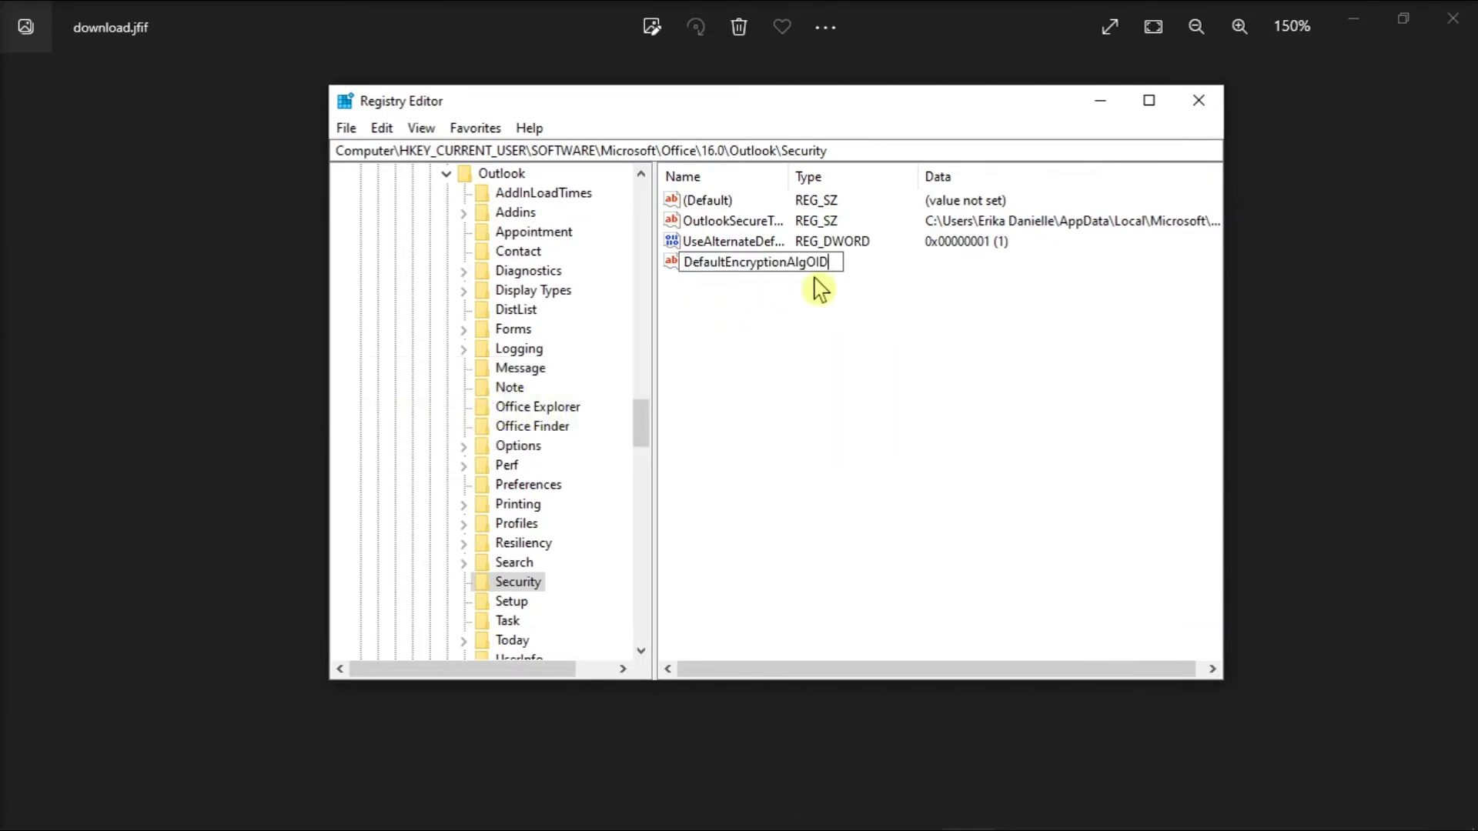
key(Return)
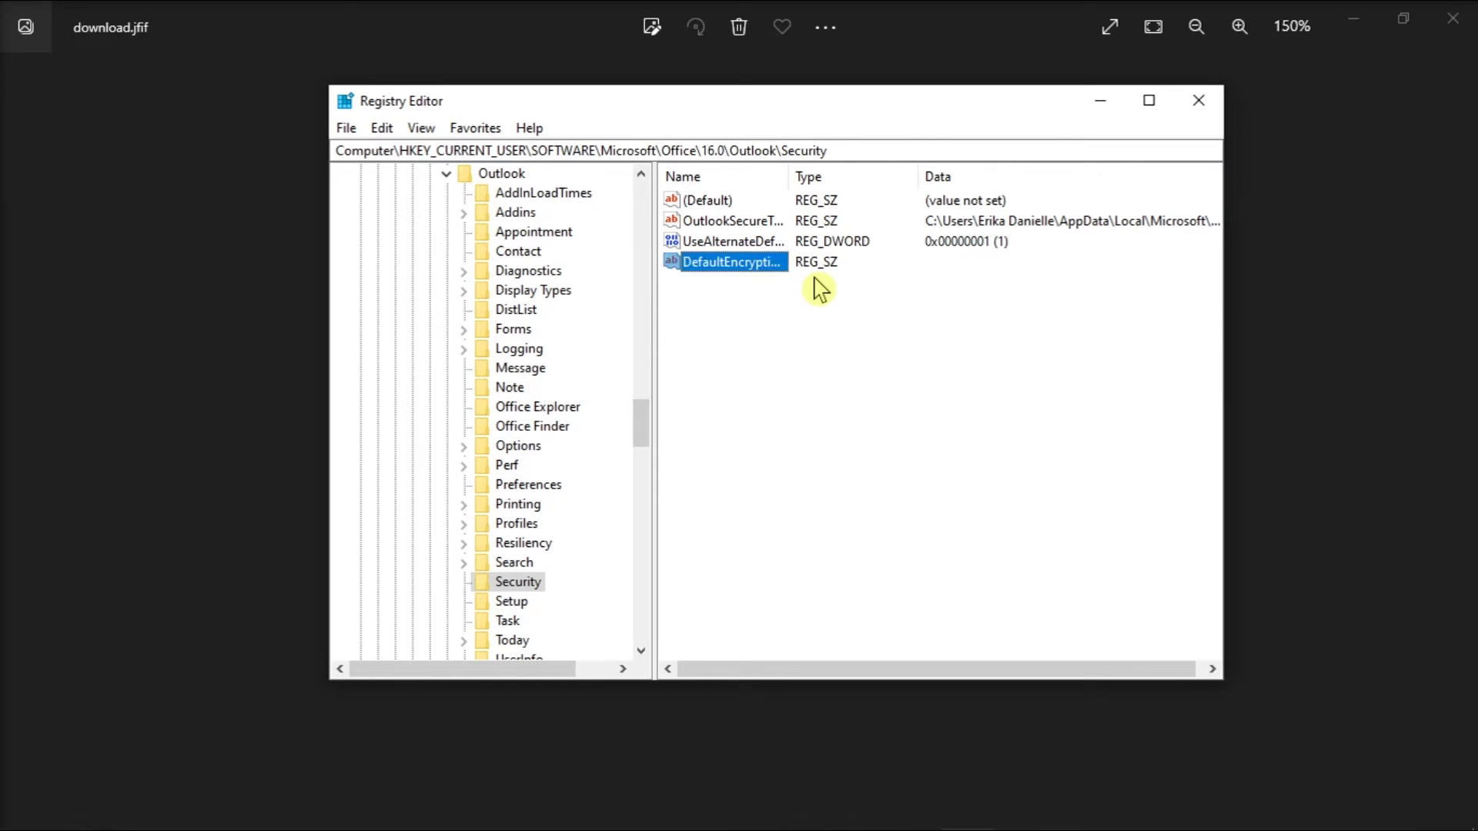
double_click(723, 262)
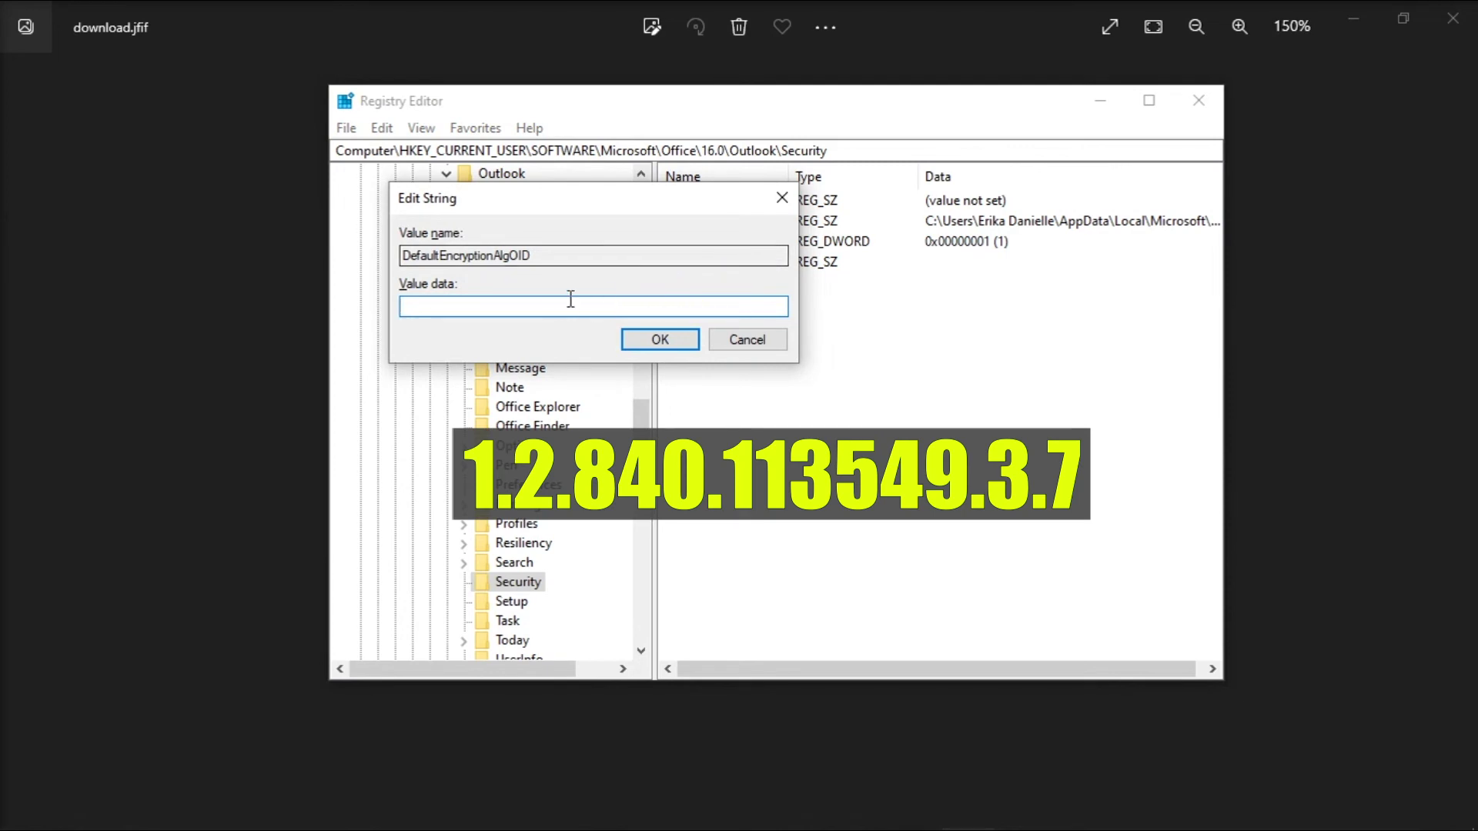
text(1.2.840.113549.3.7)
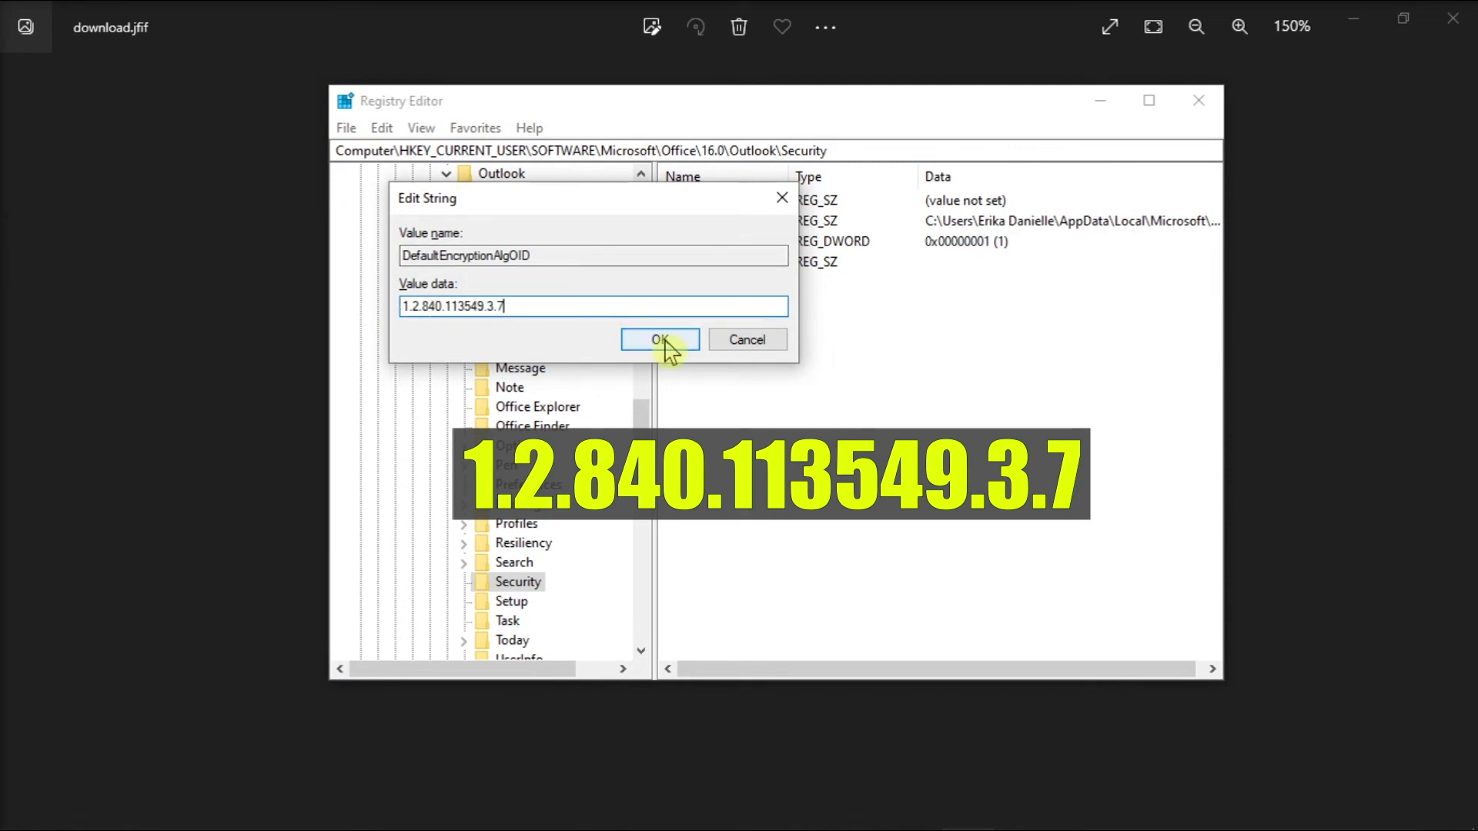
click(666, 341)
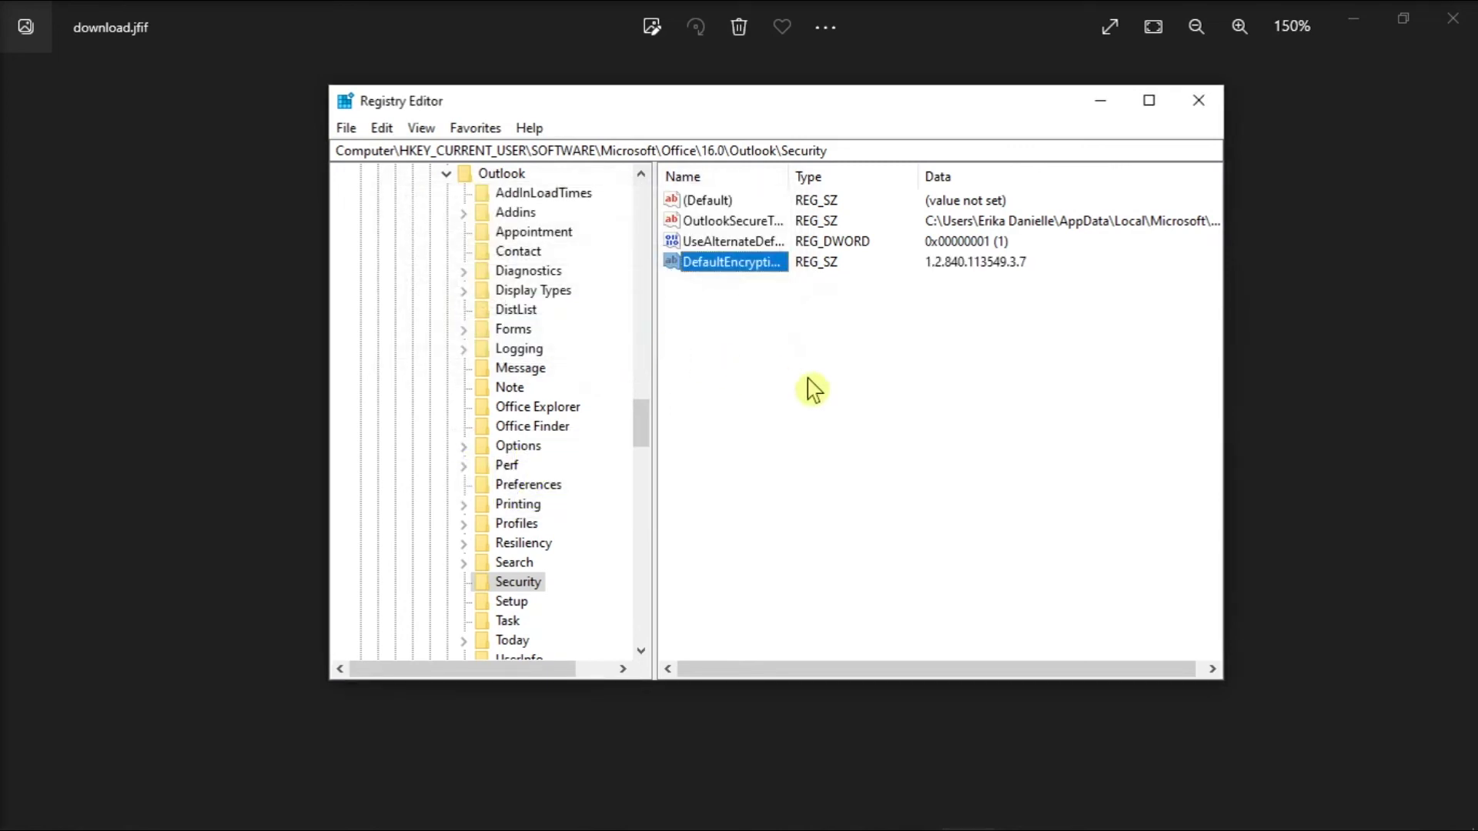
Leave Registry Editor and return to the Outlook Digital ID error screenshot in Photos.
click(836, 396)
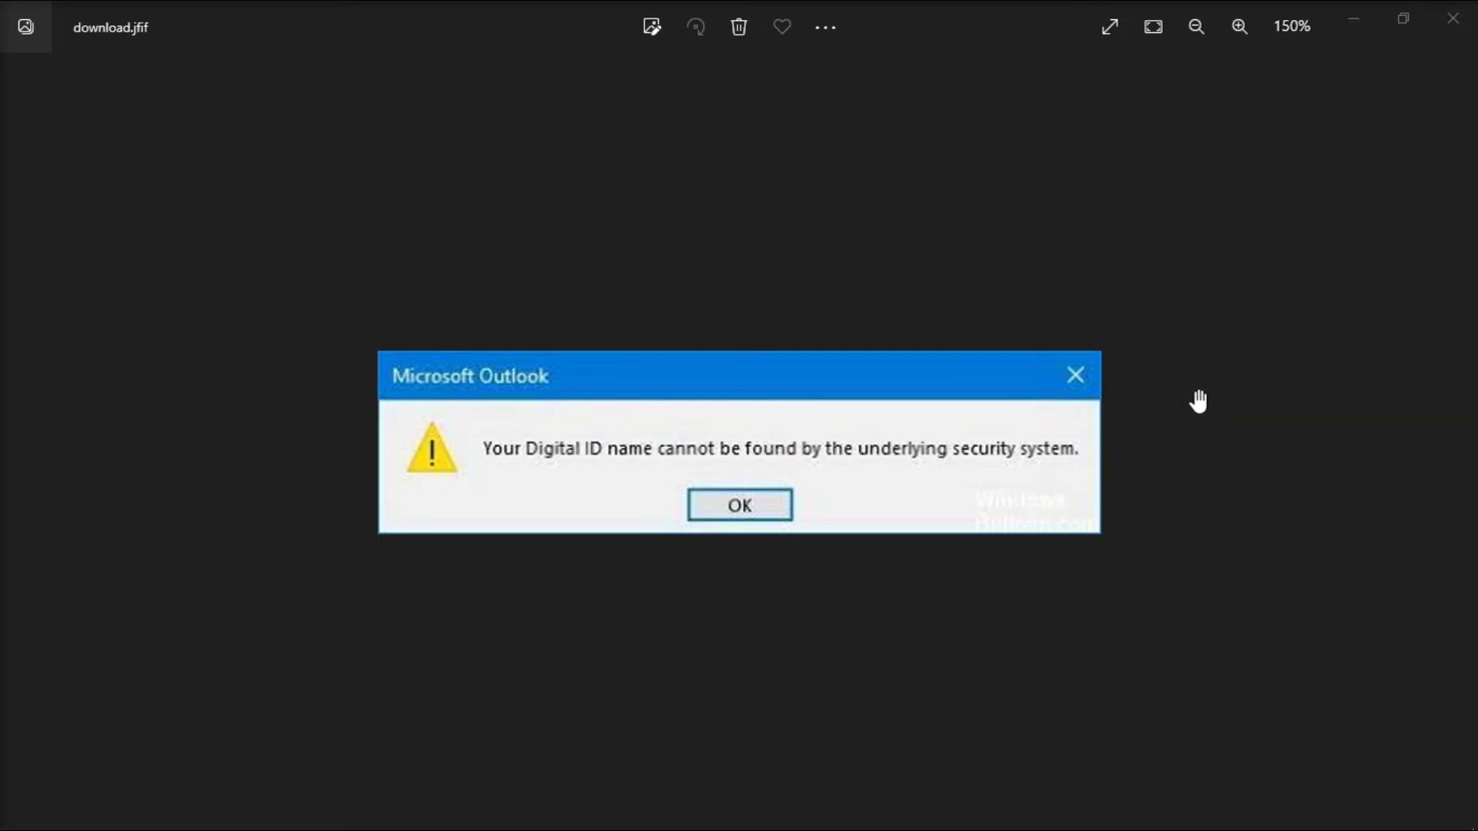
mouse_move(26, 828)
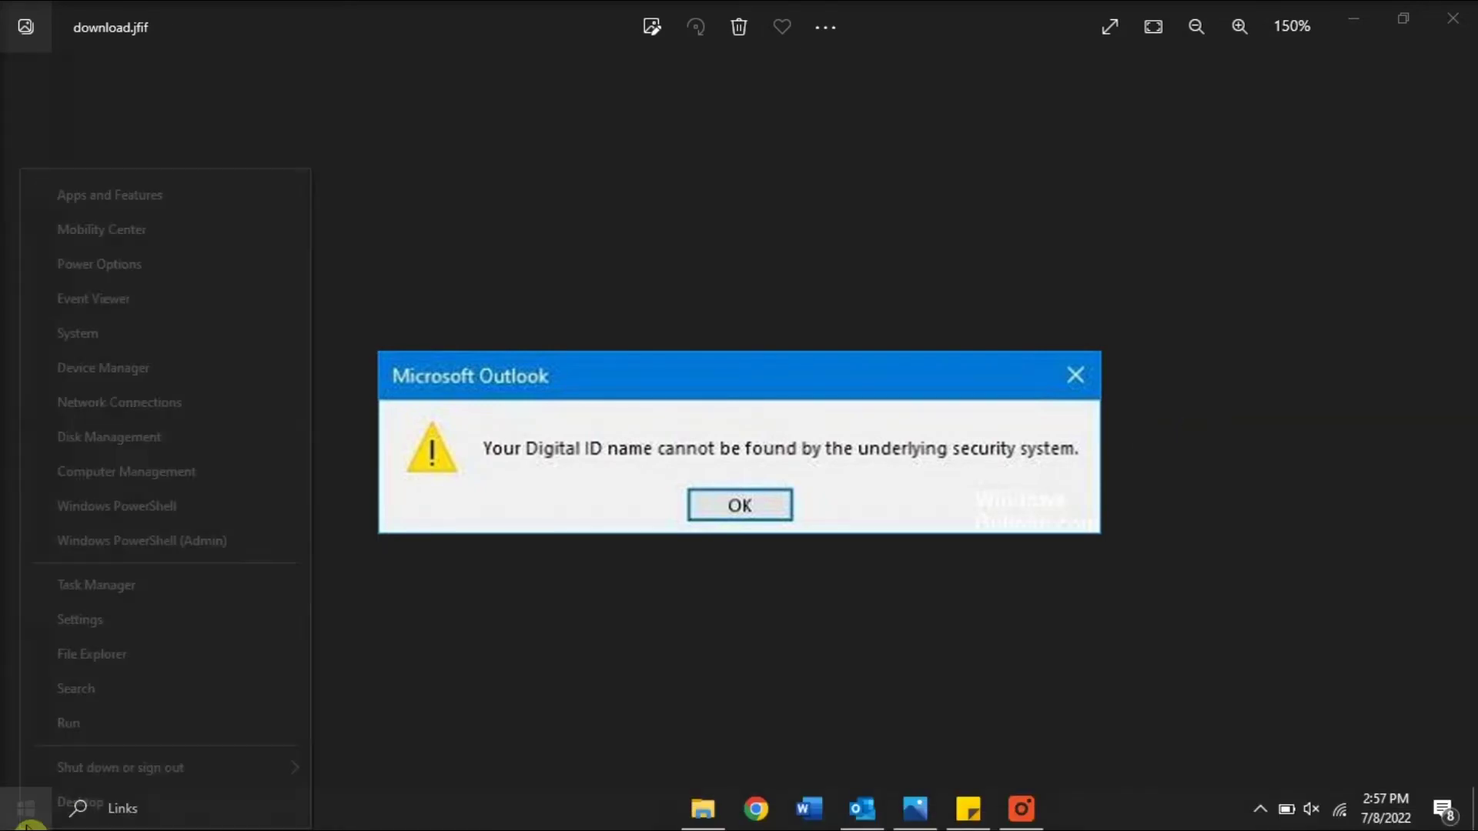
Run mmc from the Win+X Run dialog to open an empty management console.
click(69, 727)
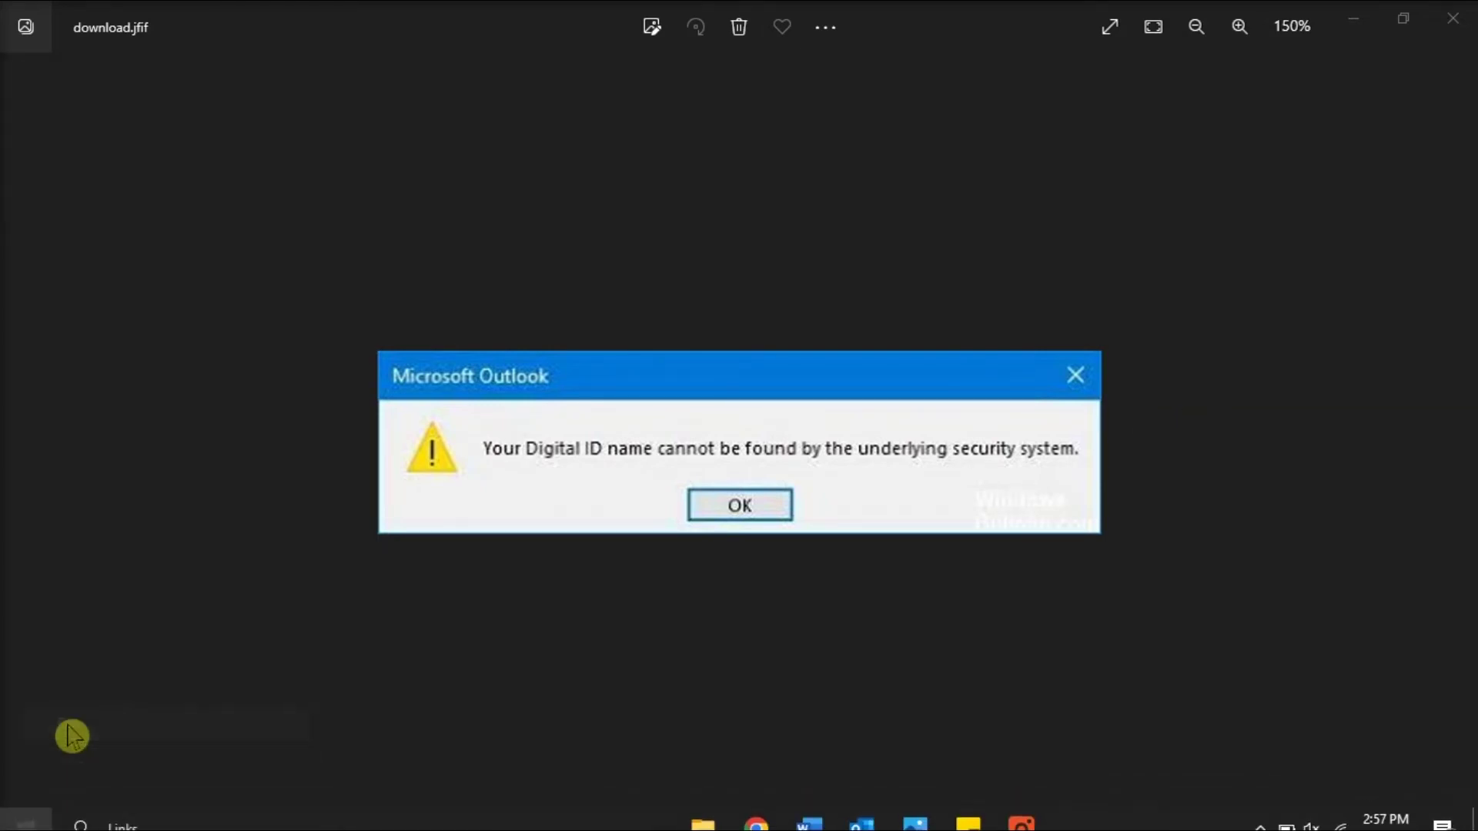
drag(207, 627, 767, 303)
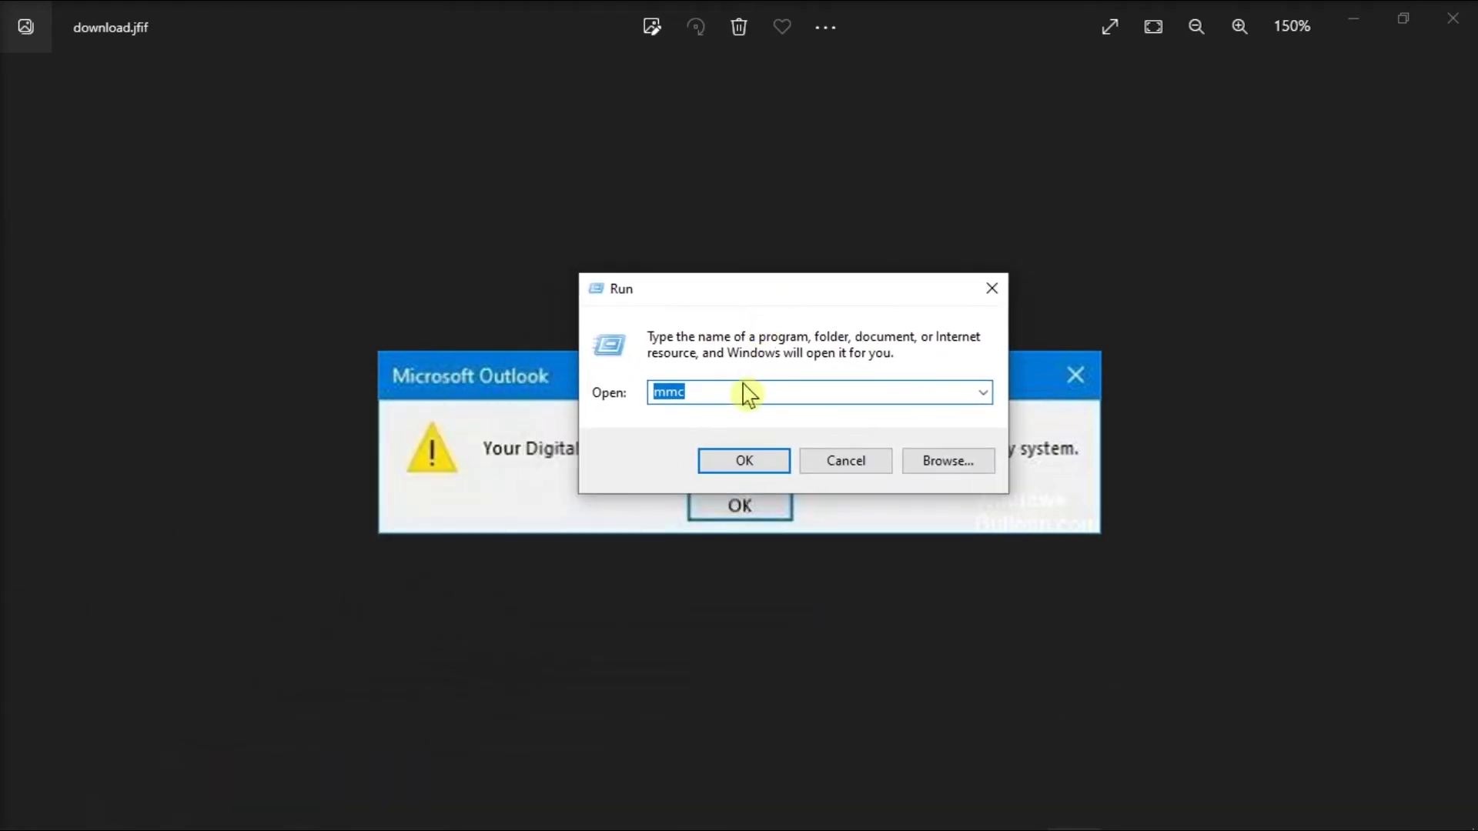
click(735, 391)
key(Return)
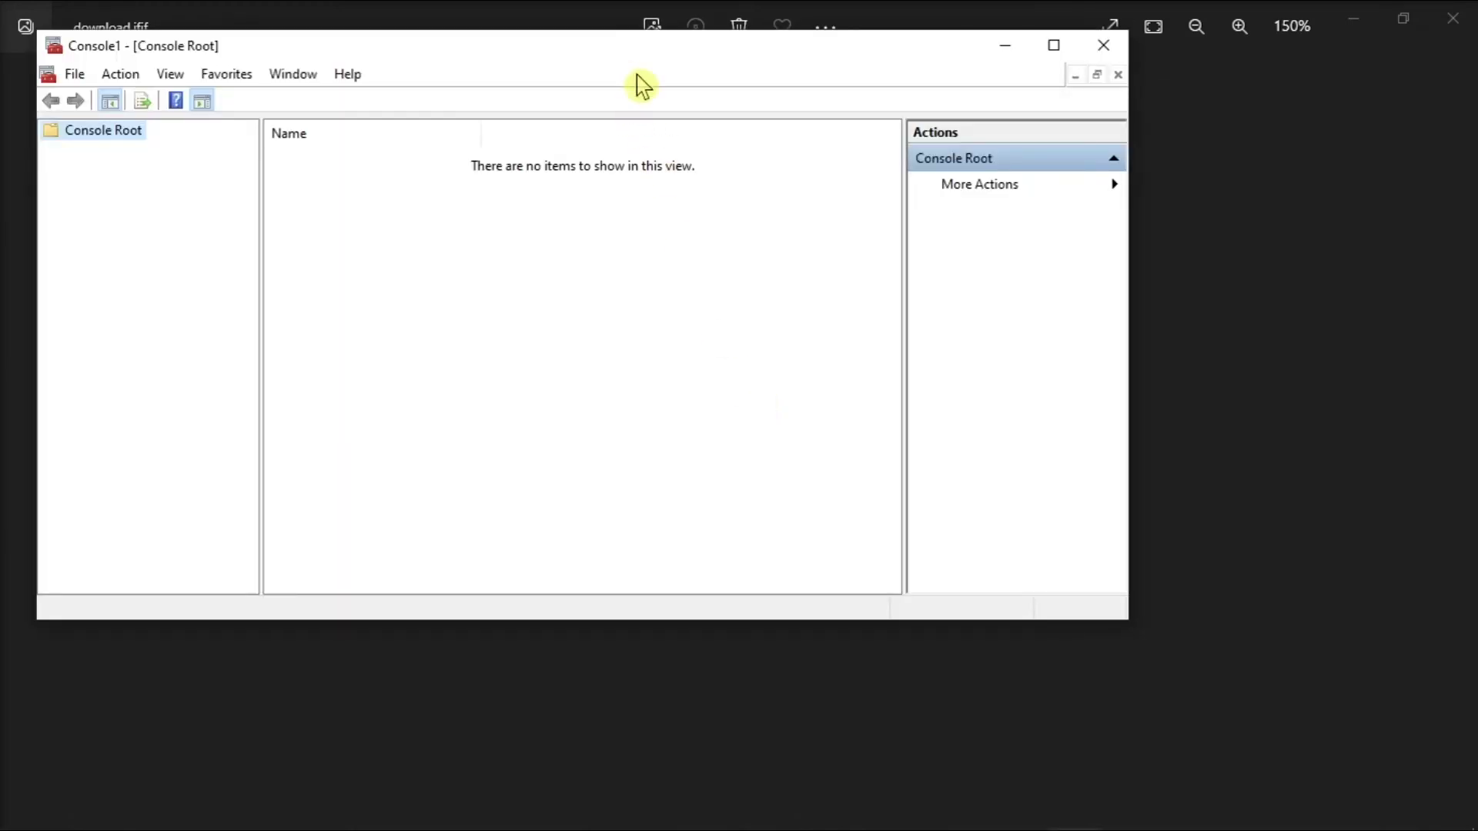
Add the Certificates snap-in for My user account under Console Root with Ctrl+M.
drag(645, 60, 853, 141)
key(ctrl+m)
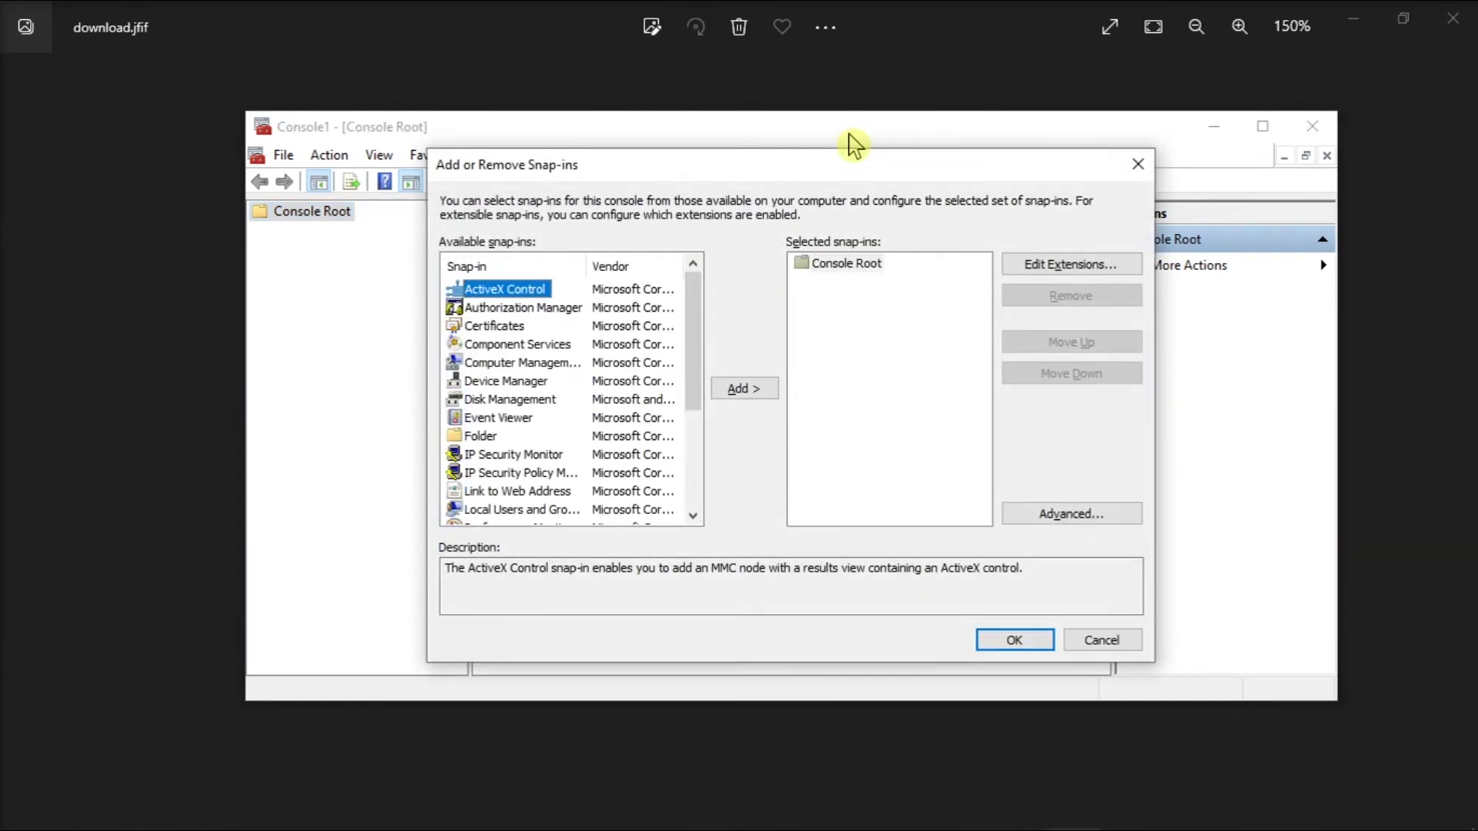
double_click(493, 328)
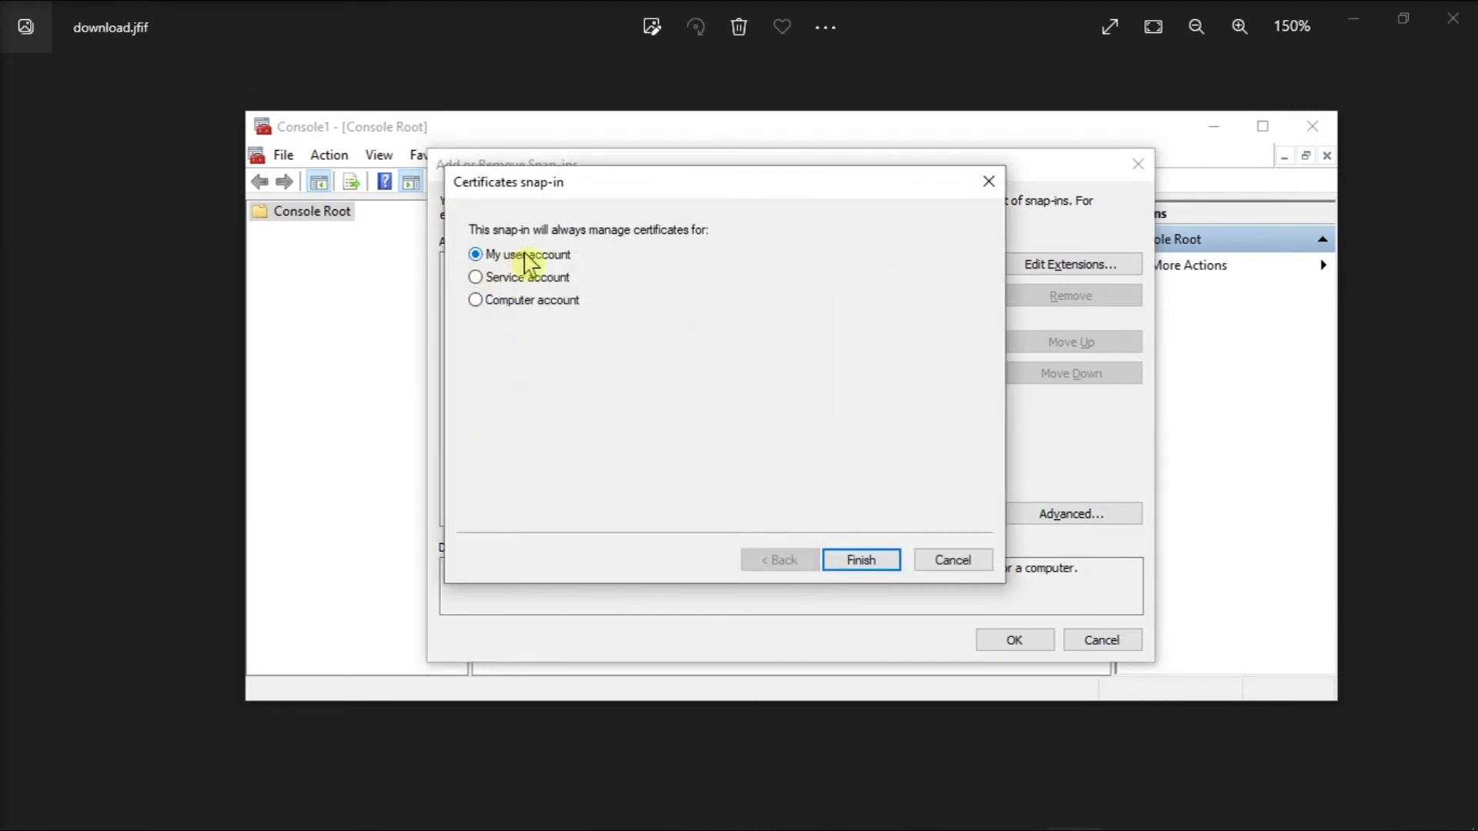
click(862, 562)
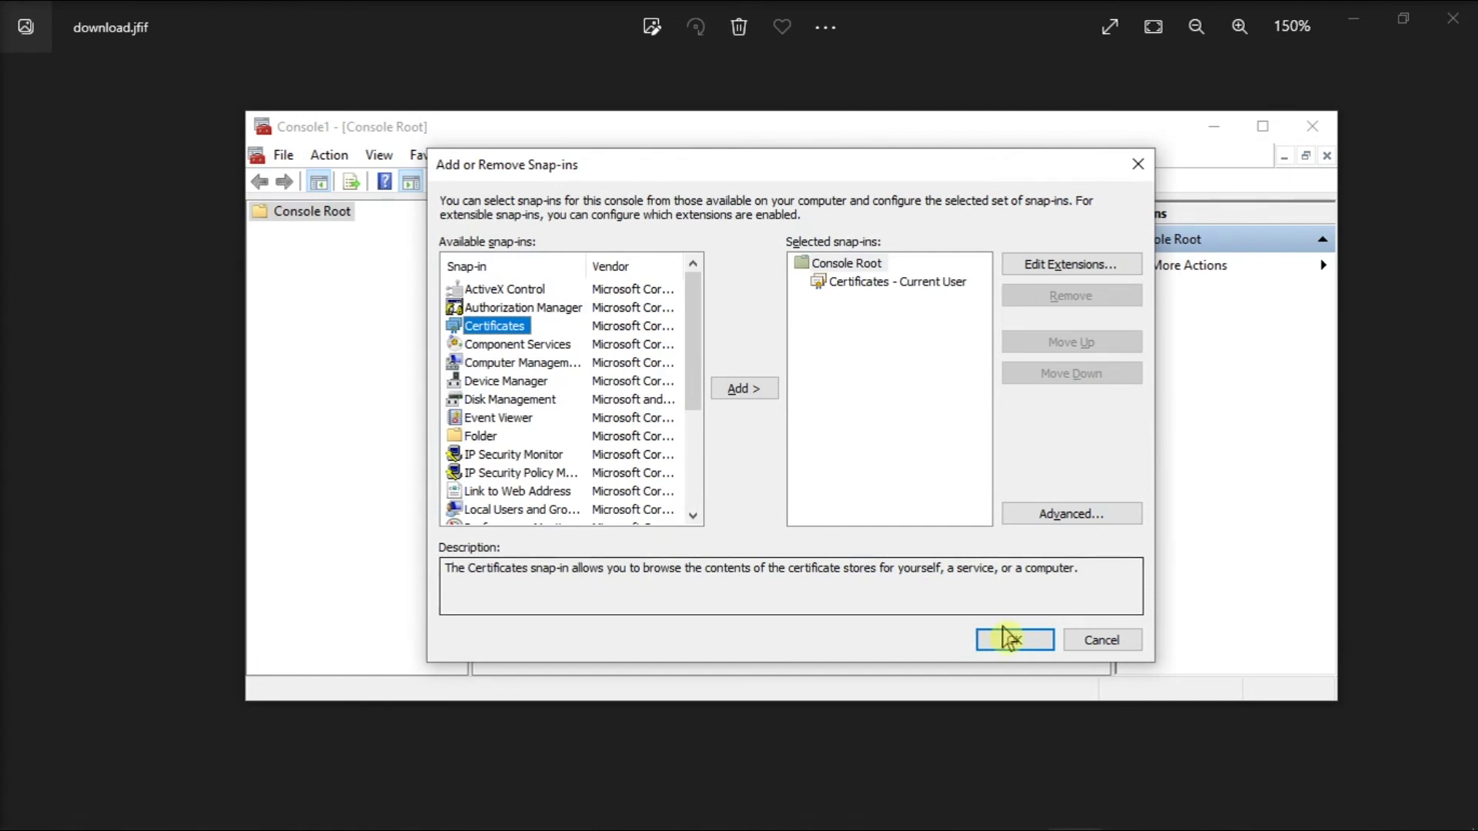
click(1032, 650)
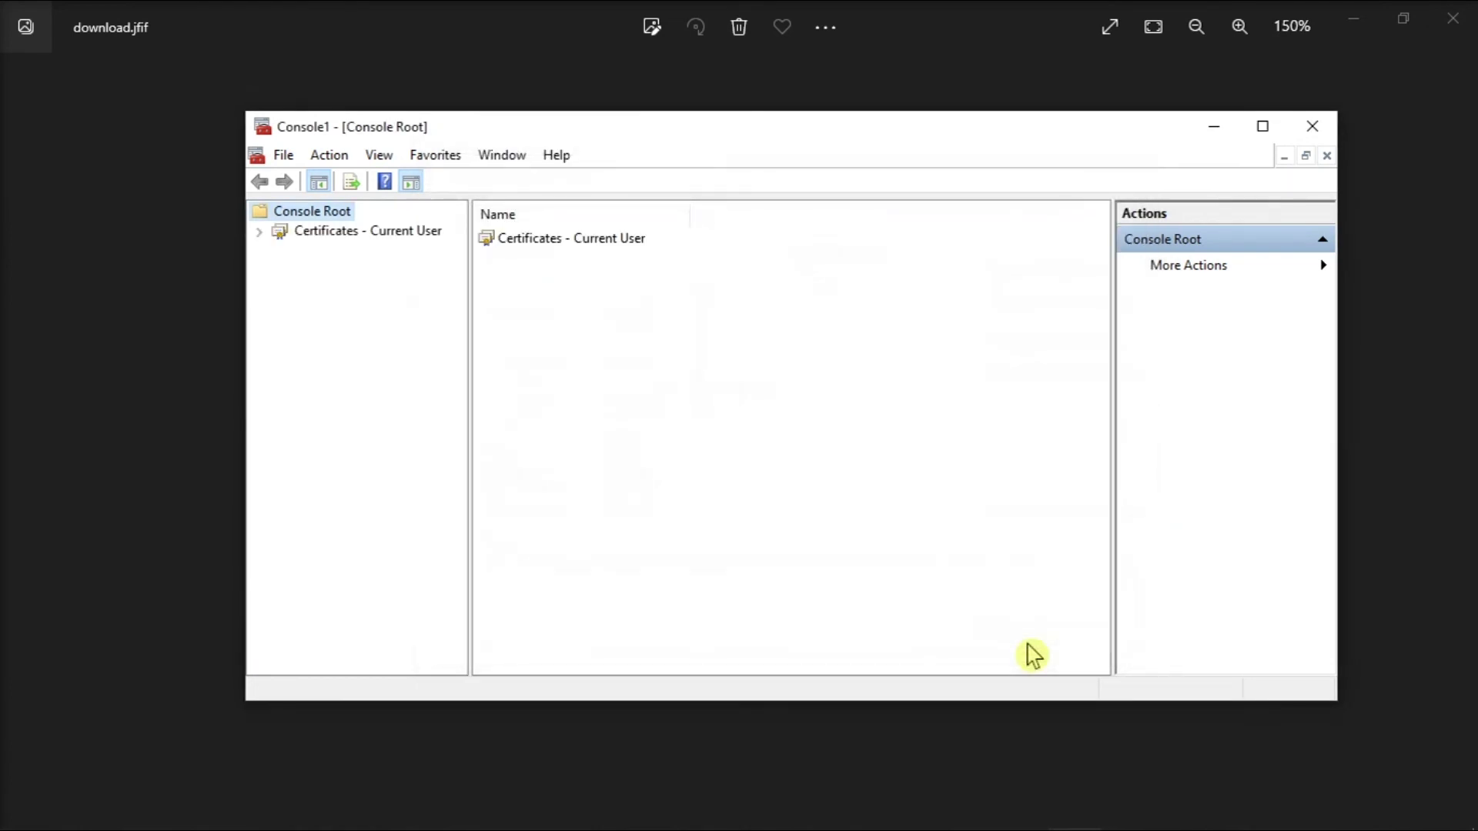
Check the empty Other People store under Certificates – Current User, then close the console.
double_click(313, 238)
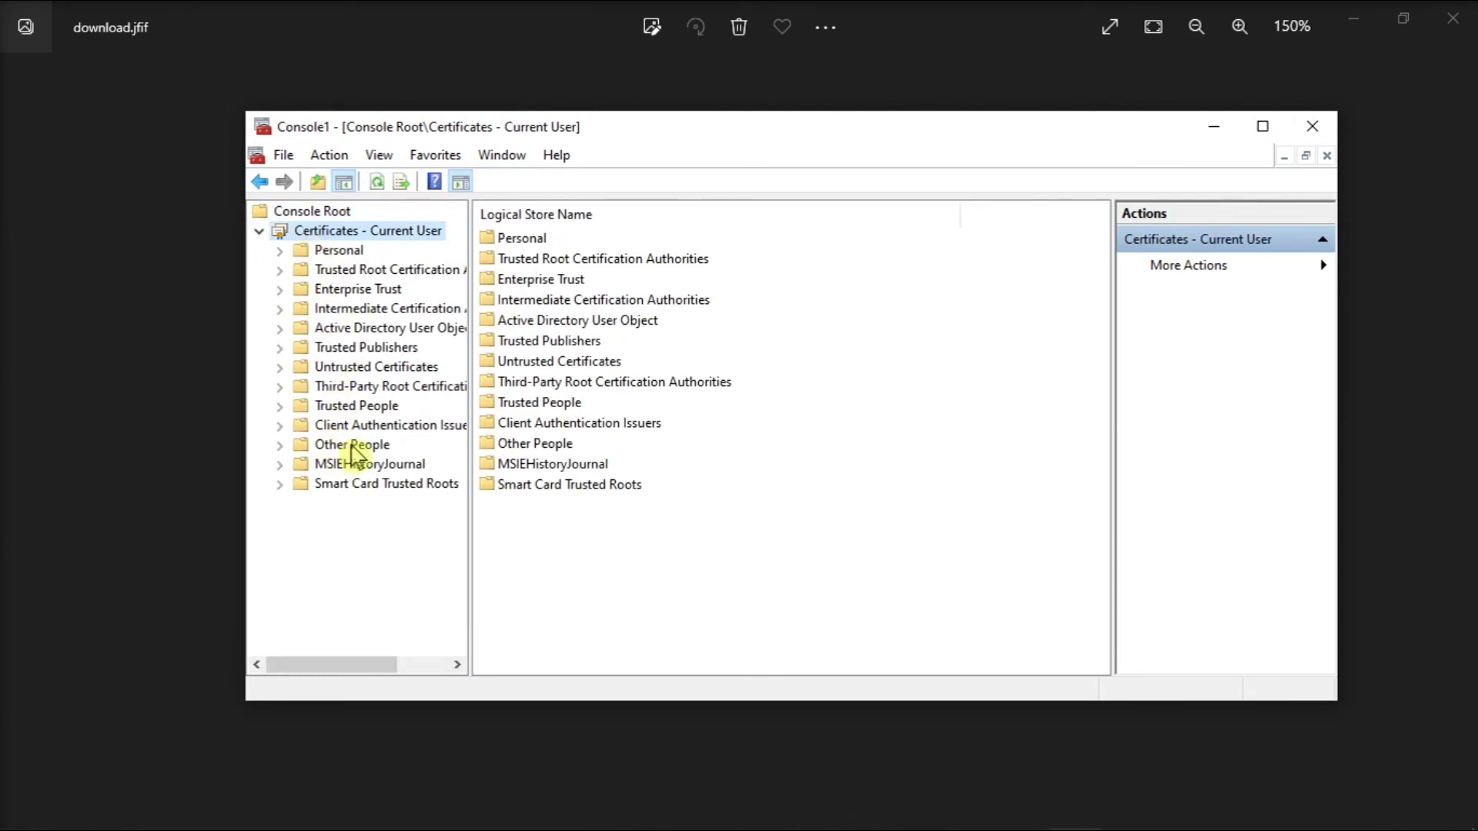
click(354, 447)
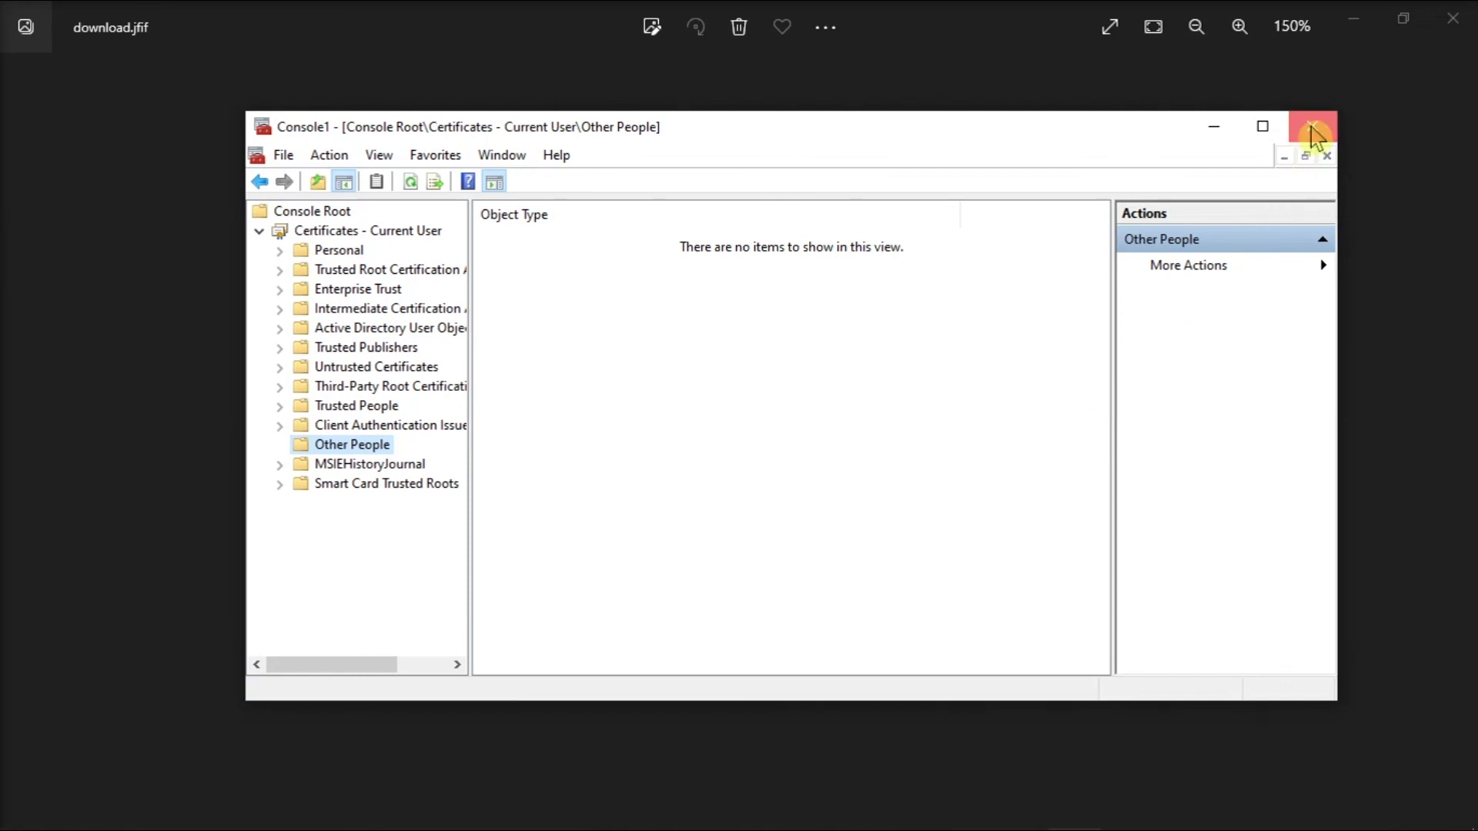
click(1314, 134)
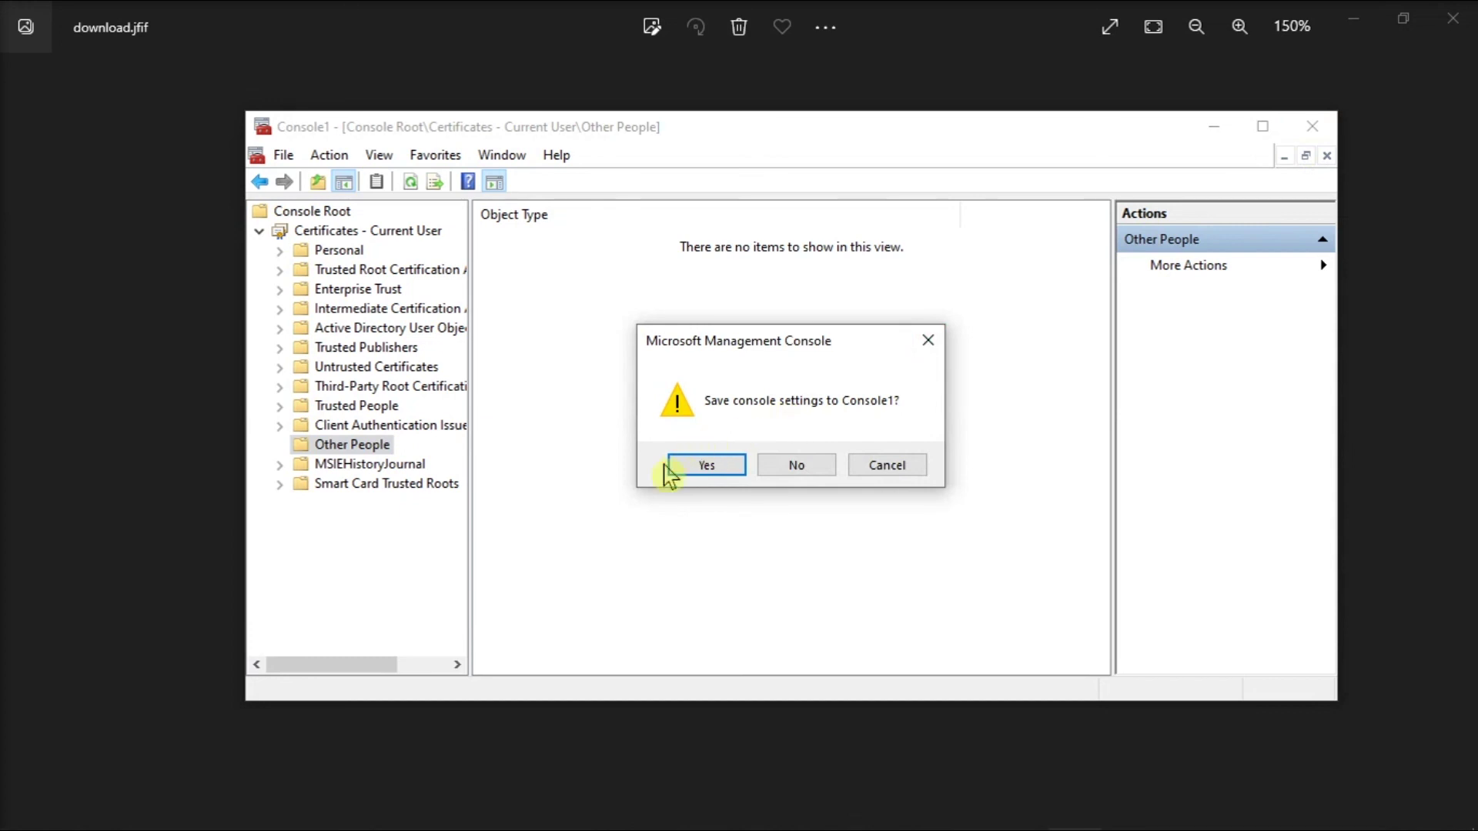